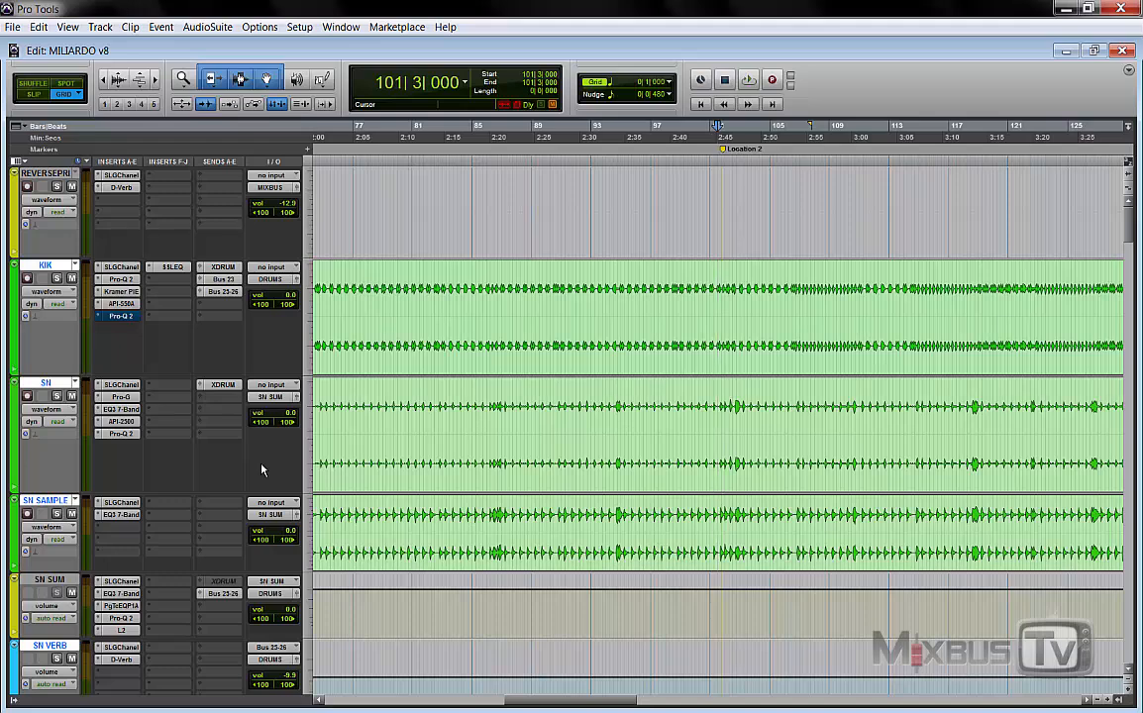
# Play the drum section from 101|3|000 to listen to the mix, and stop playback.
pyautogui.press('space')
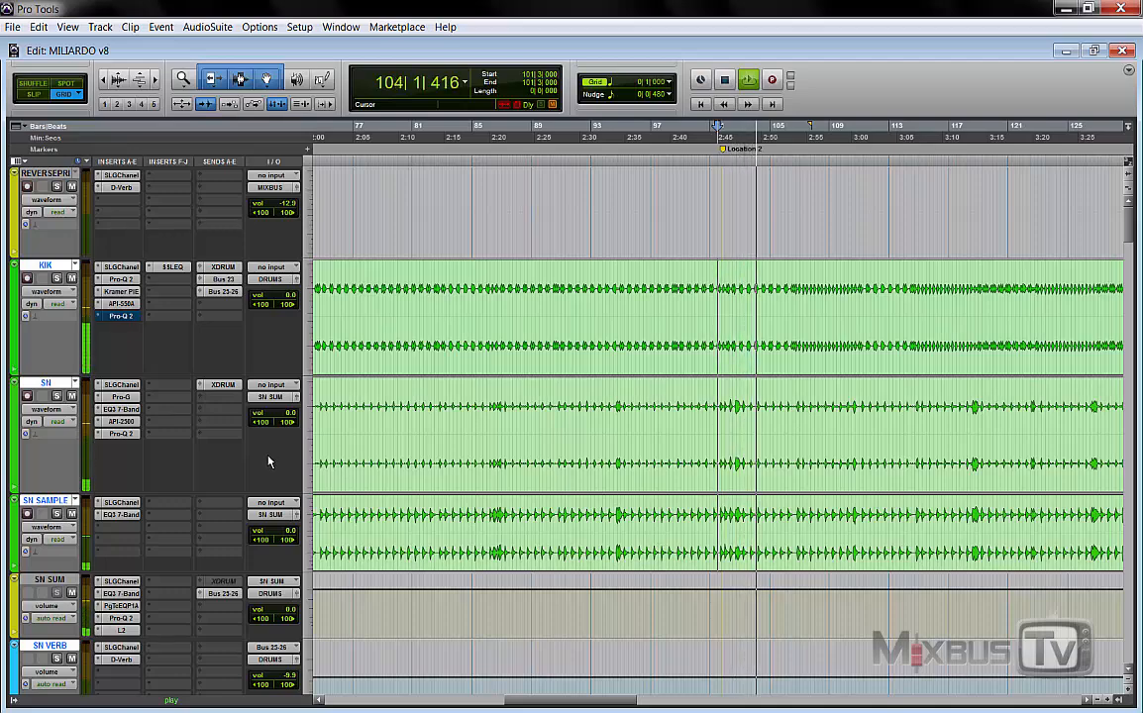
pyautogui.press('r')
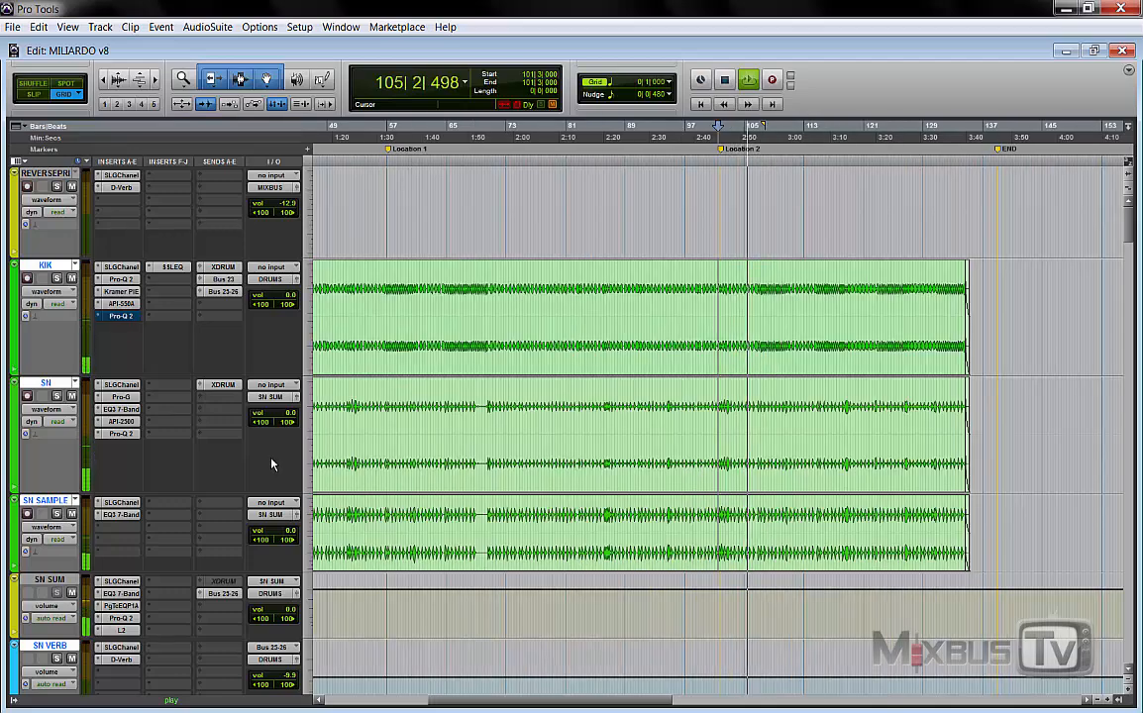
pyautogui.press('t')
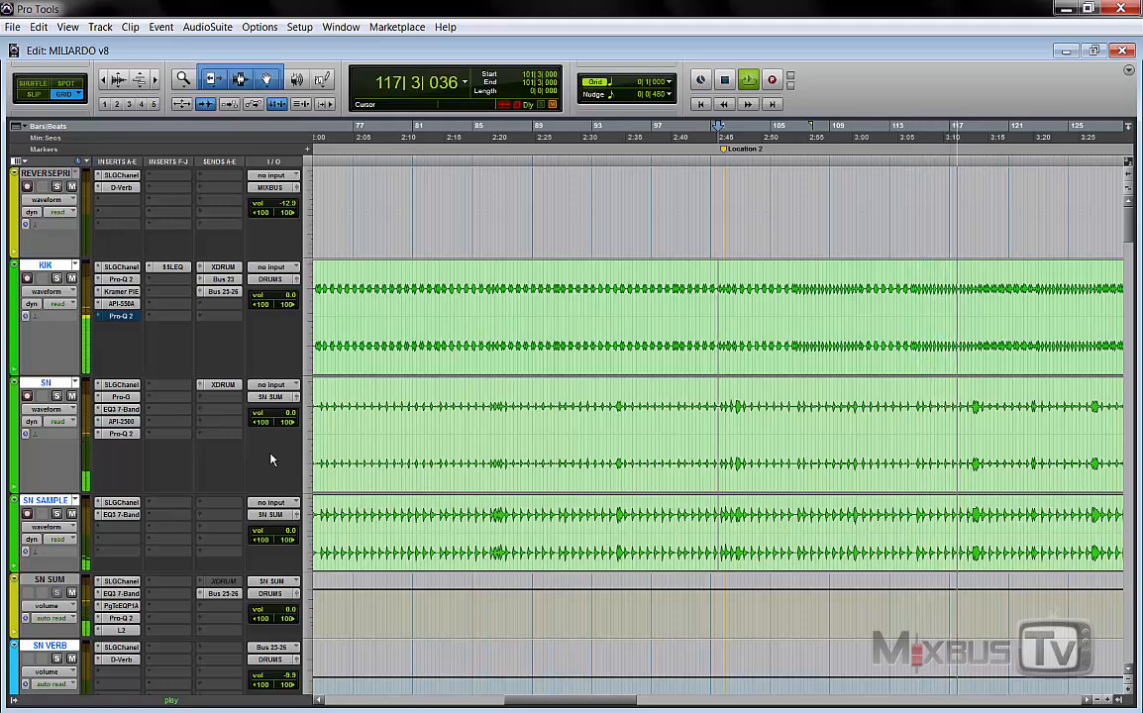
pyautogui.press('space')
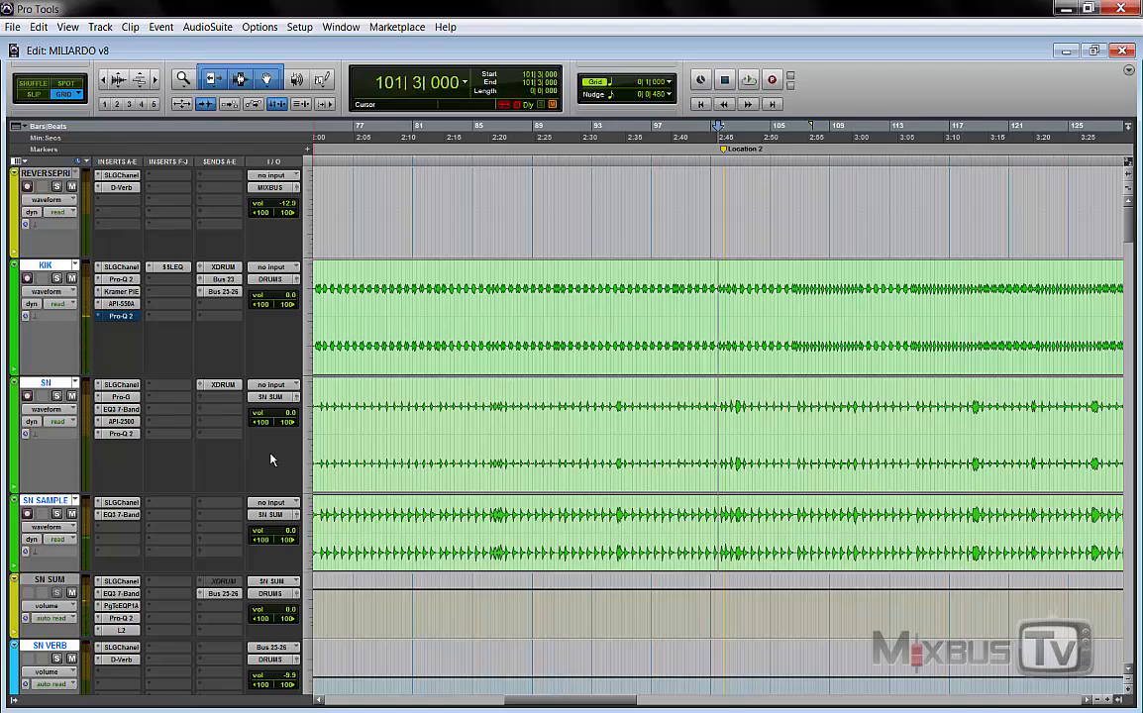
# Look over the drum tracks with their inserts and sends, and select the XDRUM track.
pyautogui.scroll(-2, 271, 458)
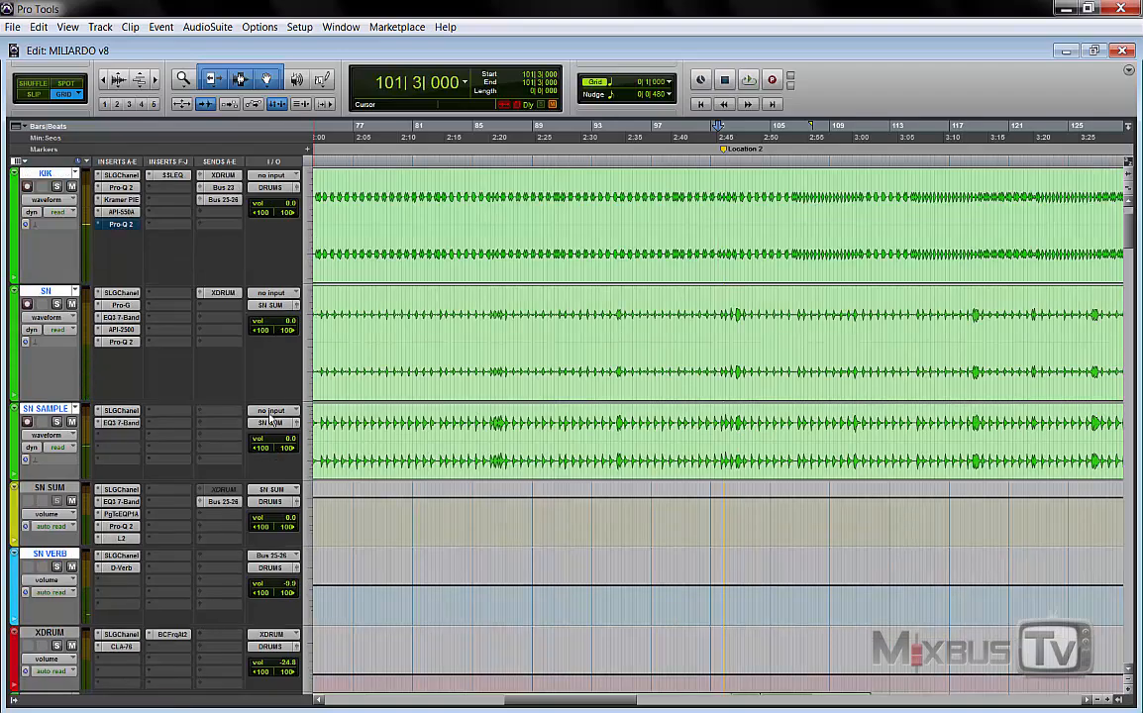
pyautogui.scroll(-10, 270, 418)
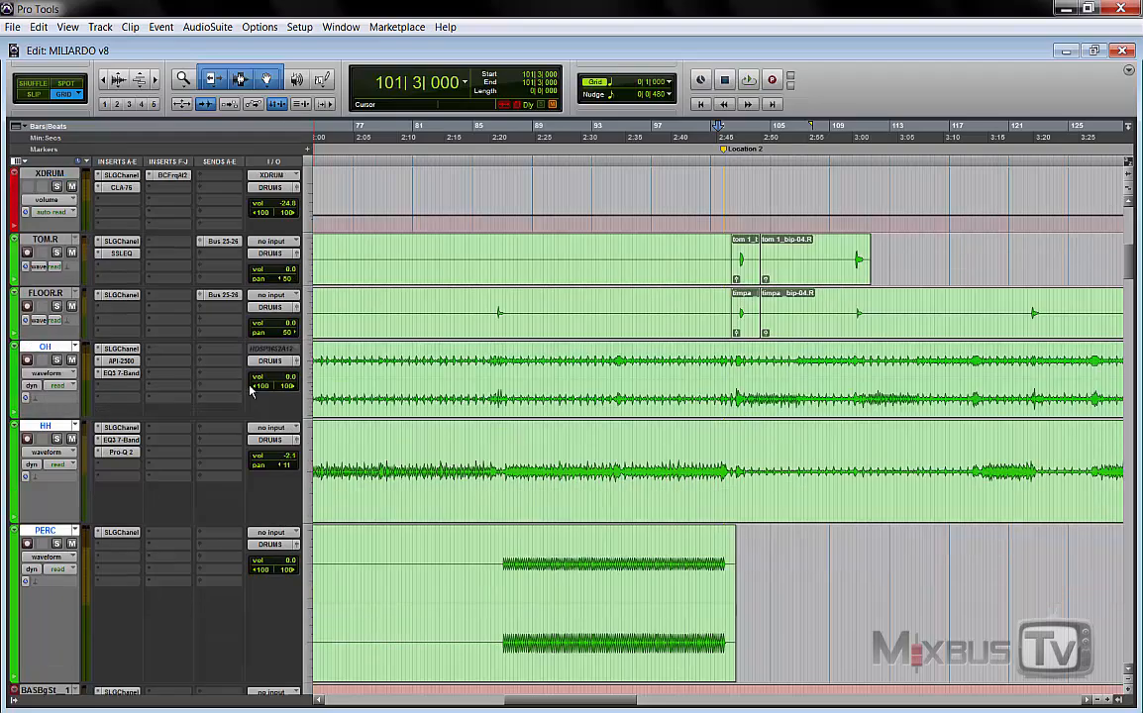
pyautogui.scroll(10, 260, 365)
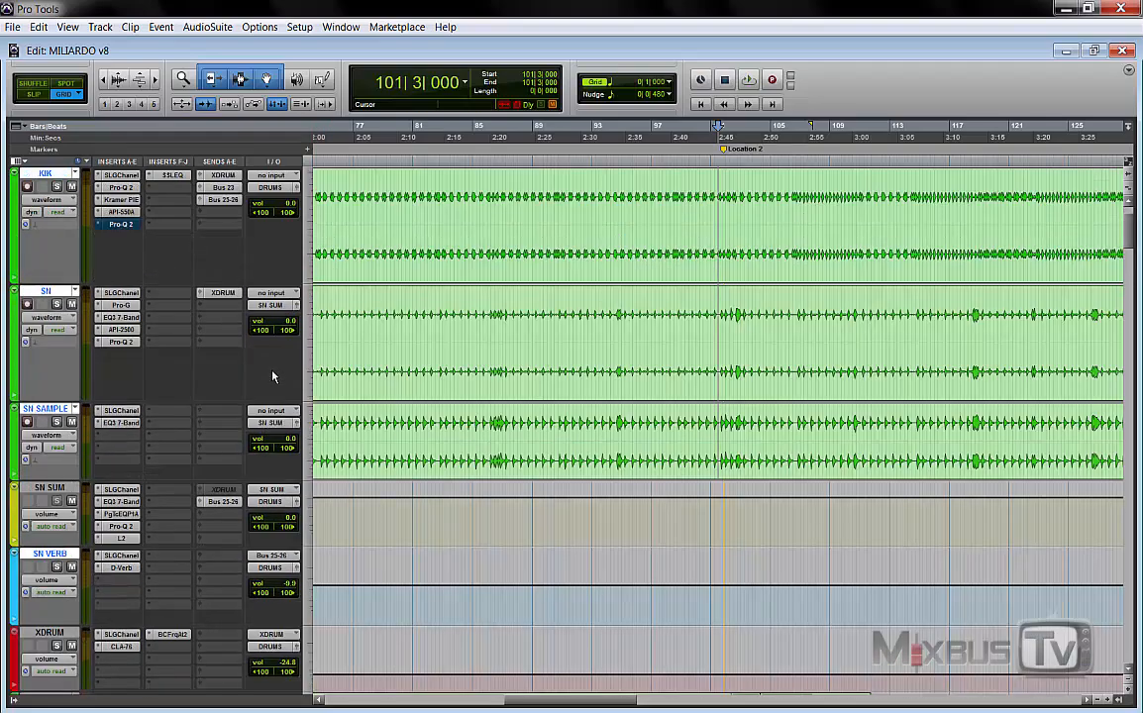
pyautogui.scroll(1, 270, 379)
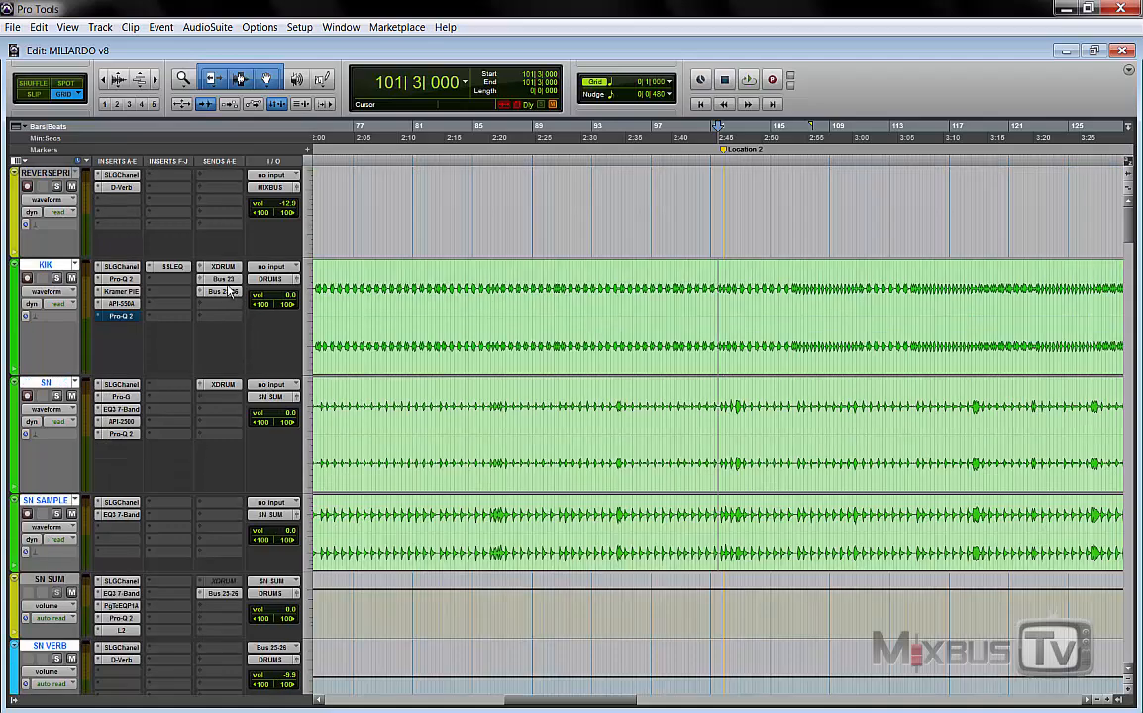
pyautogui.scroll(-3, 222, 400)
pyautogui.click(52, 399)
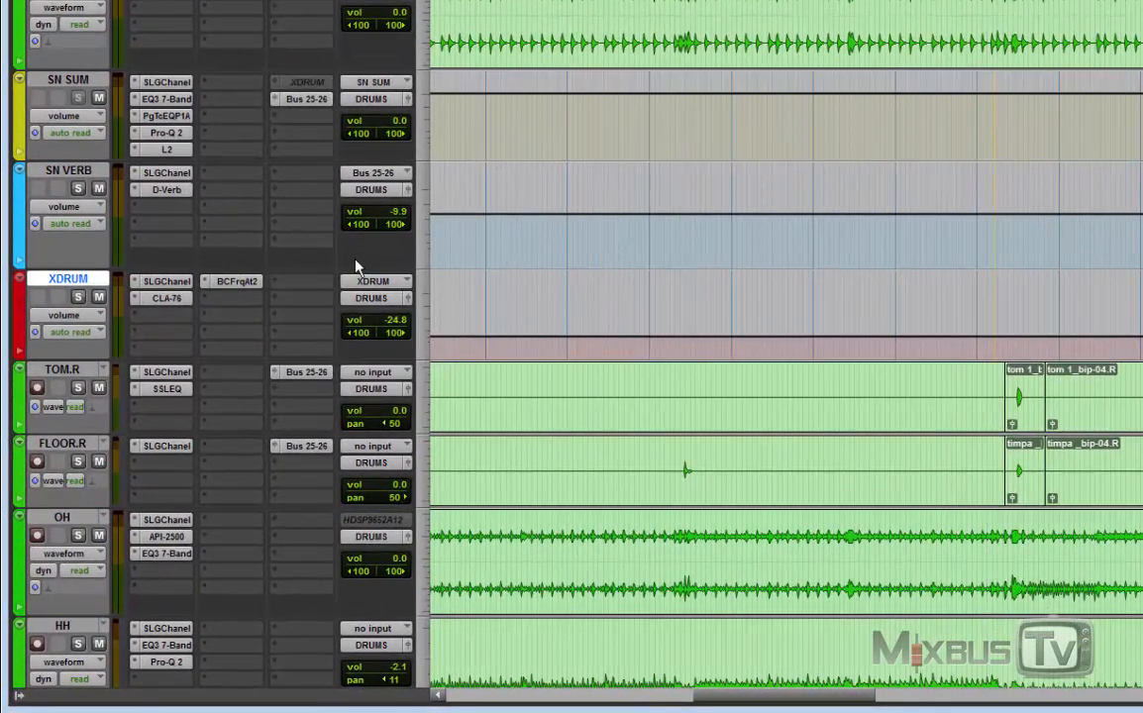
pyautogui.scroll(5, 357, 265)
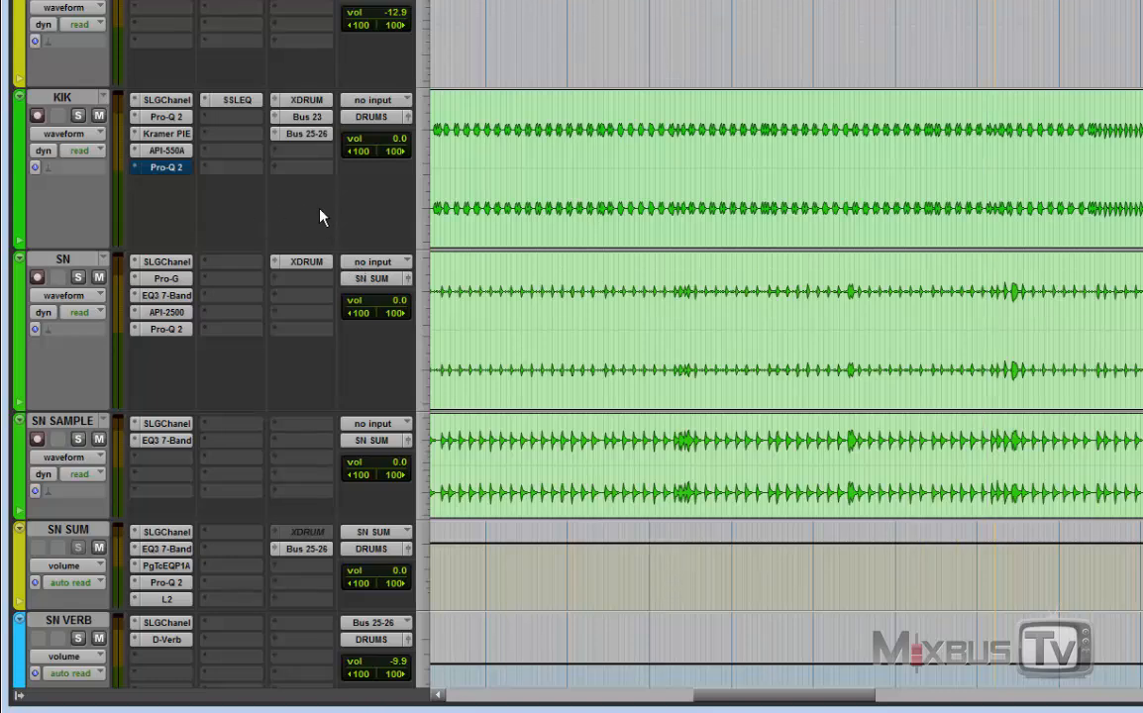
# Show the master bypass automation of the FabFilter Pro-Q 2 insert on the KIK track.
pyautogui.click(1024, 145)
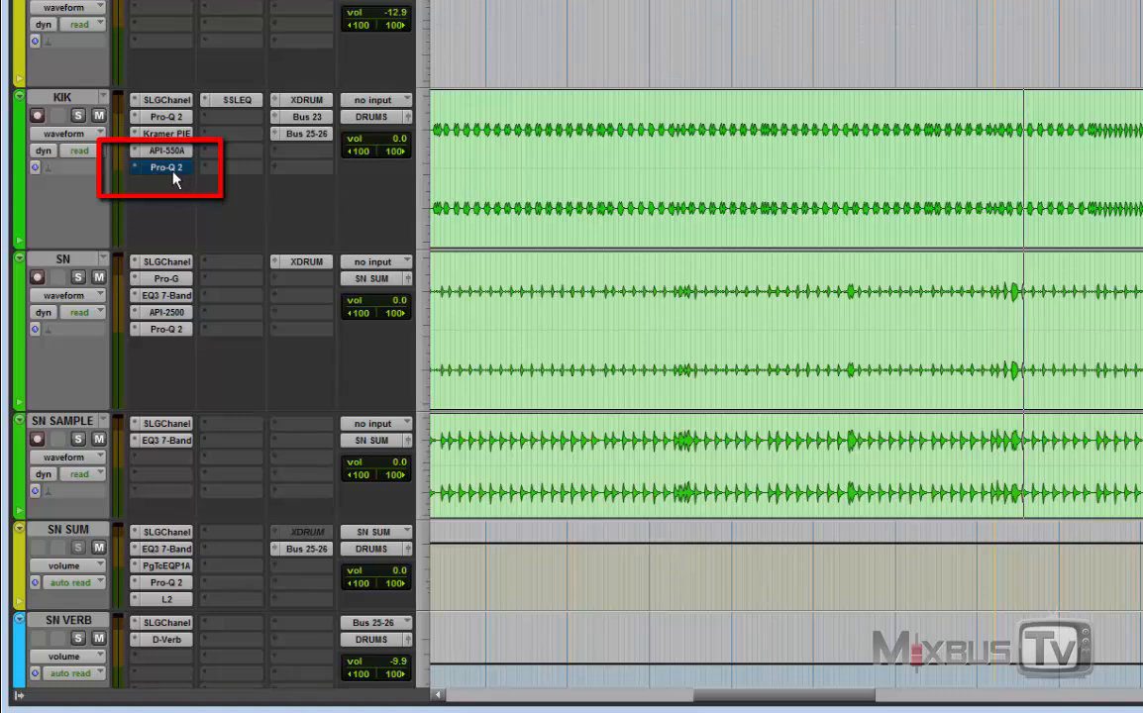
pyautogui.press('space')
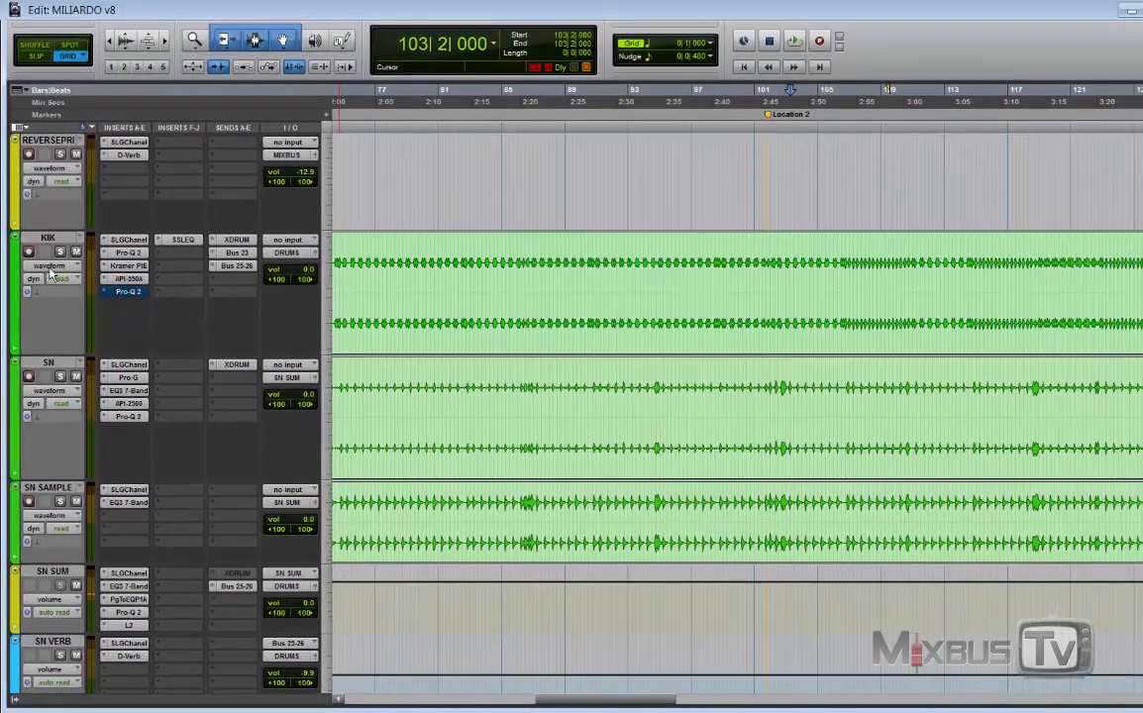
pyautogui.click(50, 260)
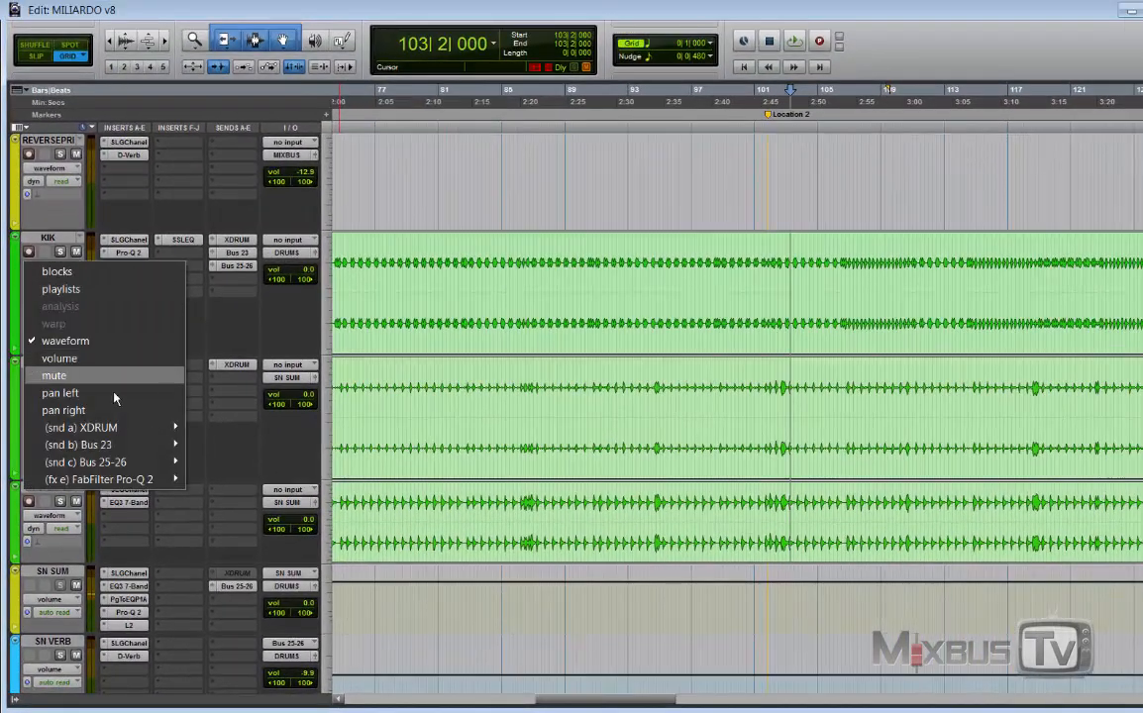
pyautogui.moveTo(169, 478)
pyautogui.click(203, 481)
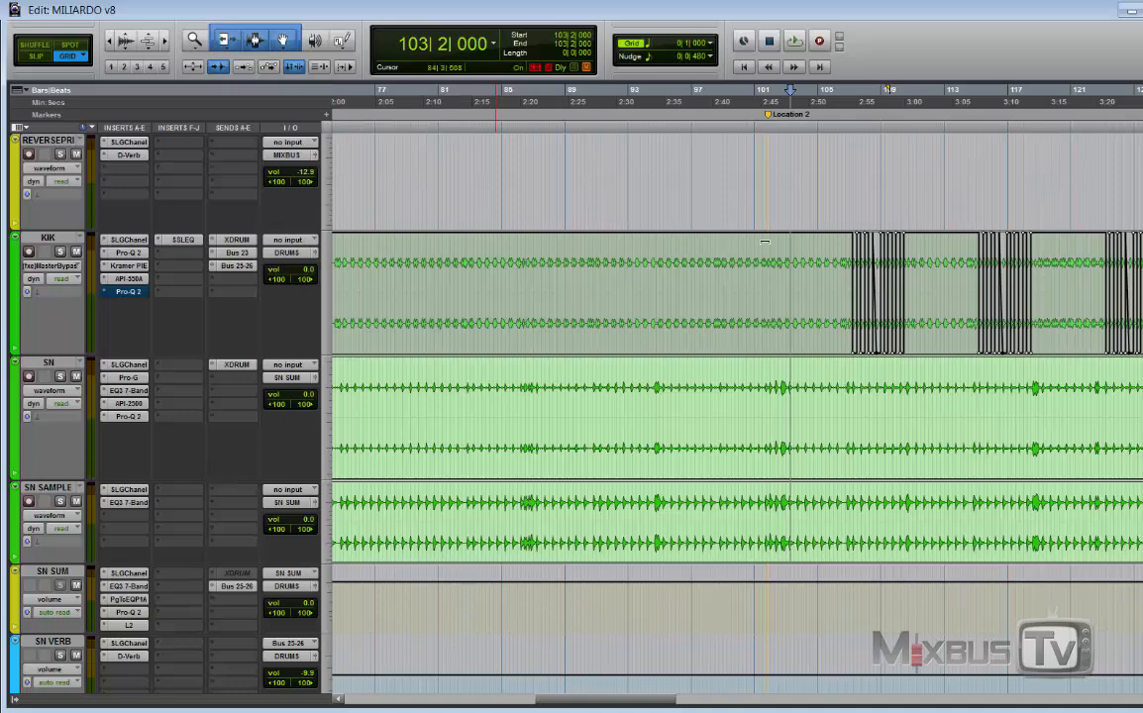
# Compare the KIK bypass automation from 107|1|720 with the snare hits by selecting the matching segments.
pyautogui.click(842, 379)
pyautogui.press('t')
pyautogui.press('t')
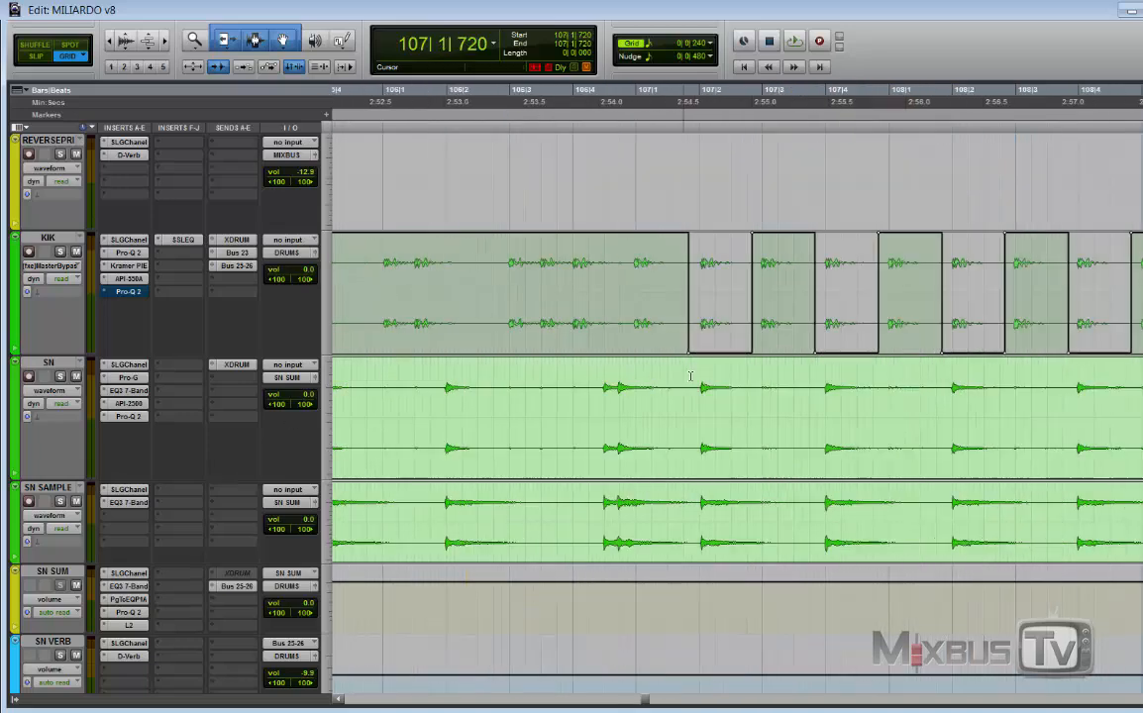
pyautogui.moveTo(689, 377); pyautogui.dragTo(741, 381)
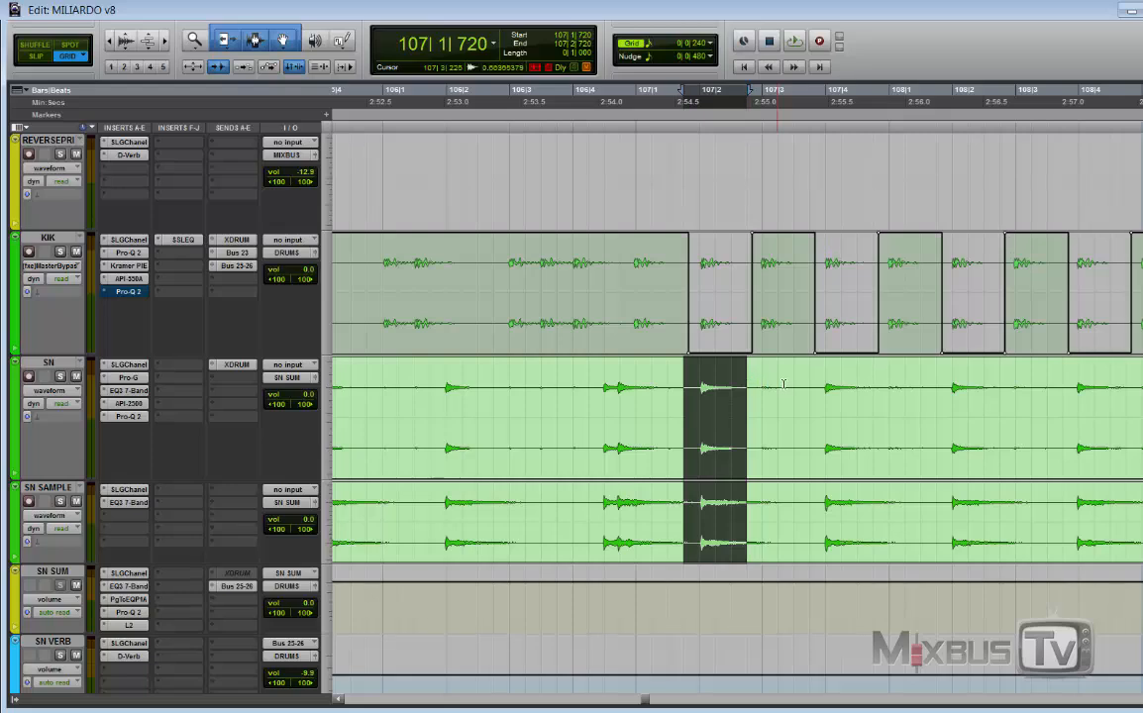
pyautogui.click(776, 381)
pyautogui.moveTo(777, 381); pyautogui.dragTo(804, 385)
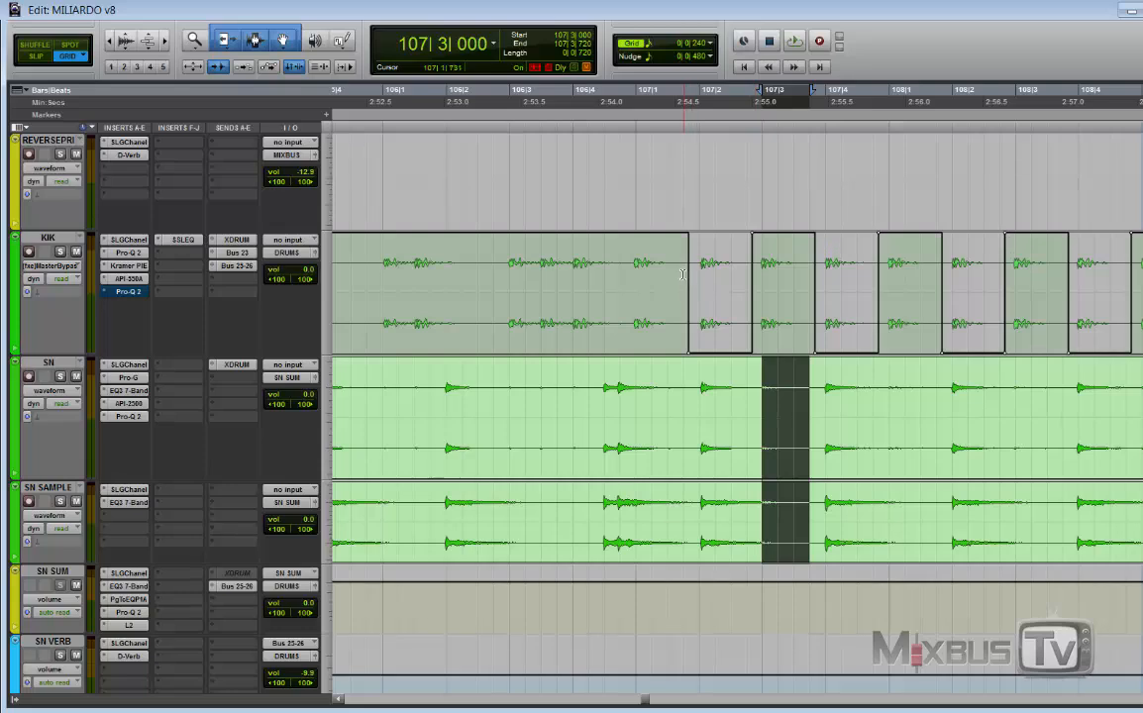
pyautogui.moveTo(685, 277); pyautogui.dragTo(974, 274)
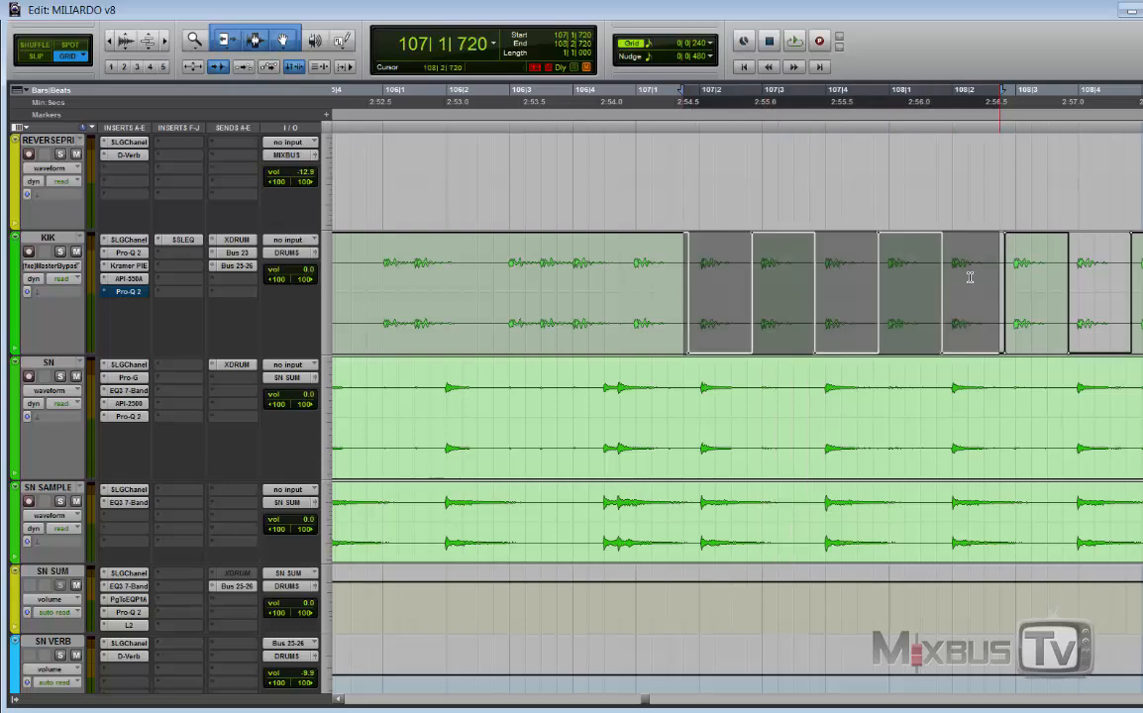
pyautogui.click(667, 389)
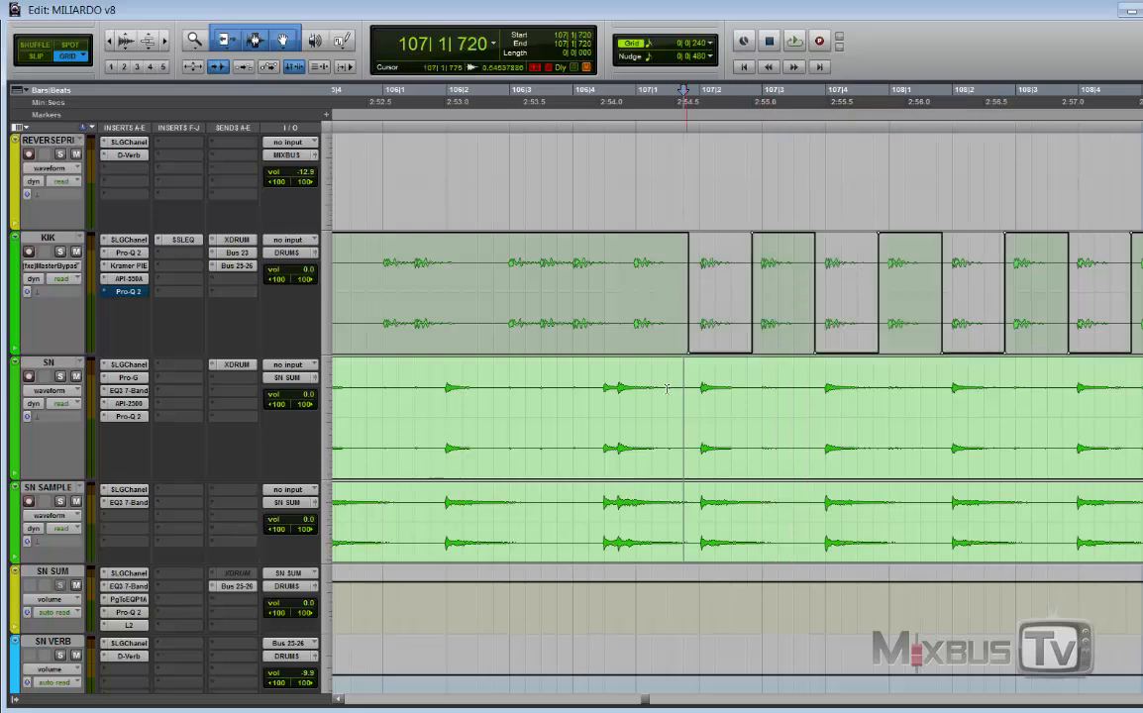
# Open the KIK track's last Pro-Q 2 insert and play the soloed kick to watch the automated bypass.
pyautogui.click(128, 291)
pyautogui.moveTo(545, 299)
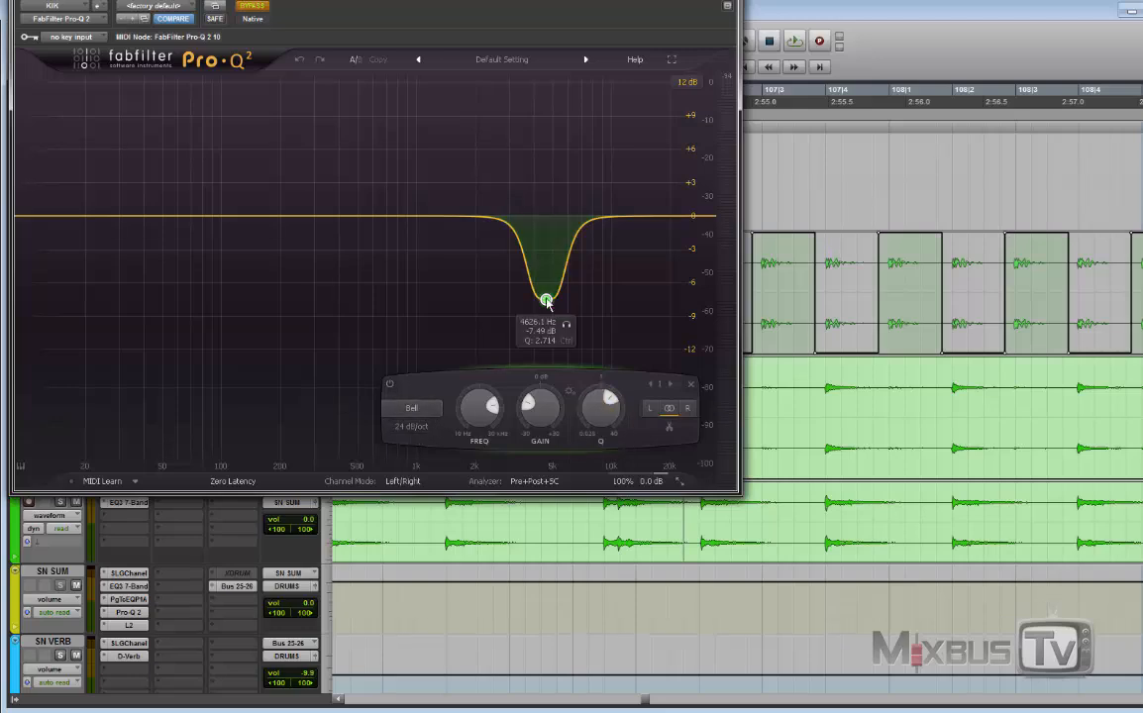
pyautogui.moveTo(688, 0); pyautogui.dragTo(644, 10)
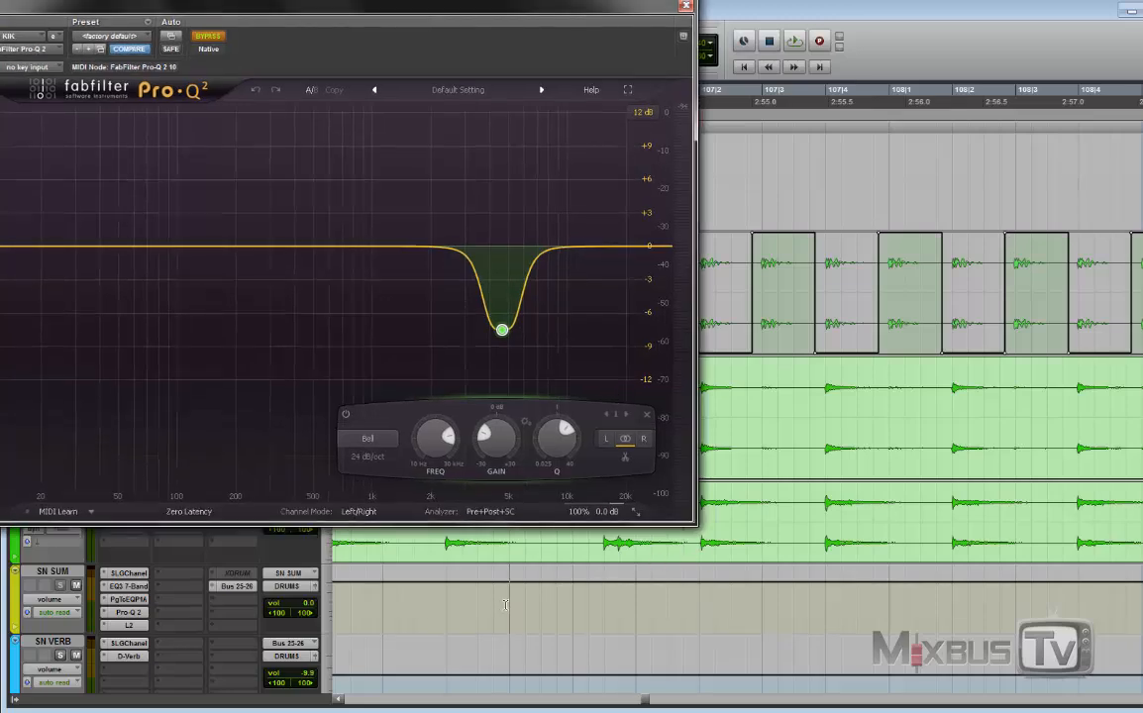
pyautogui.moveTo(520, 16); pyautogui.dragTo(734, 9)
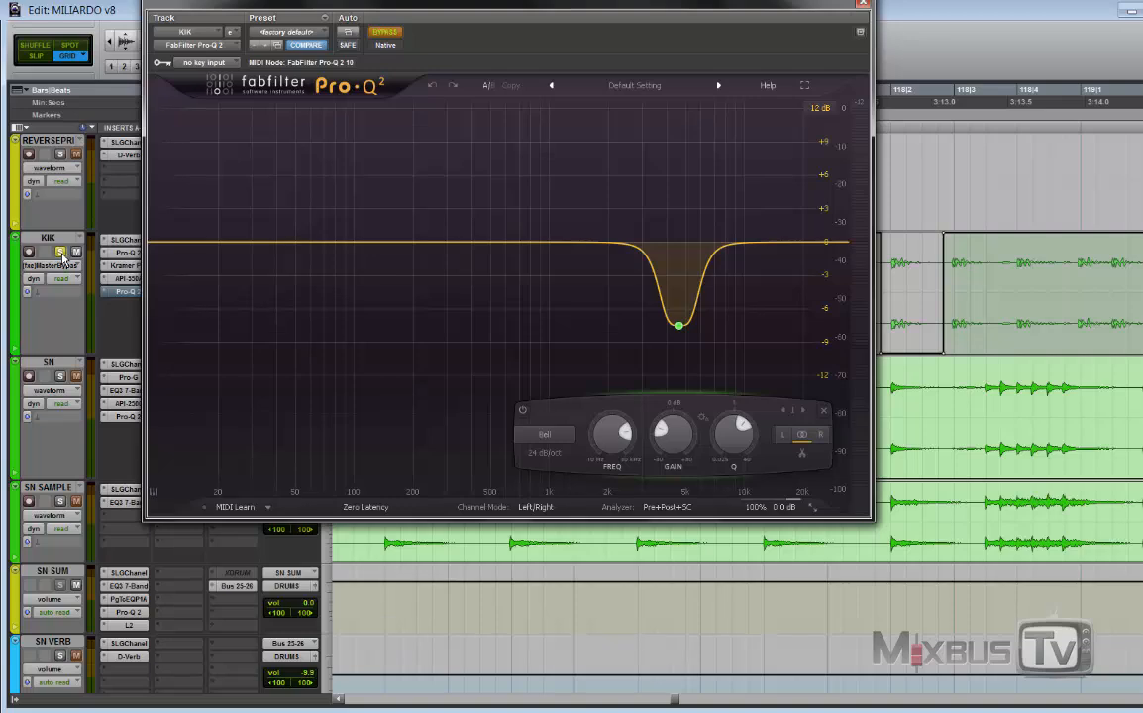
pyautogui.press('space')
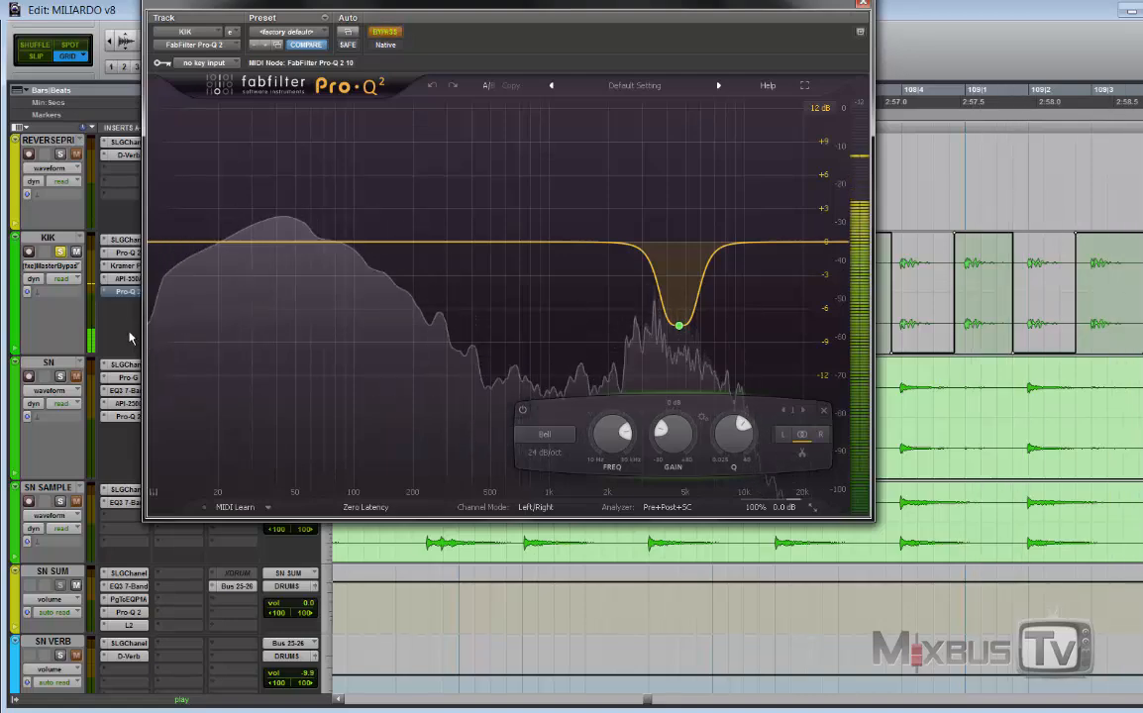
pyautogui.press('space')
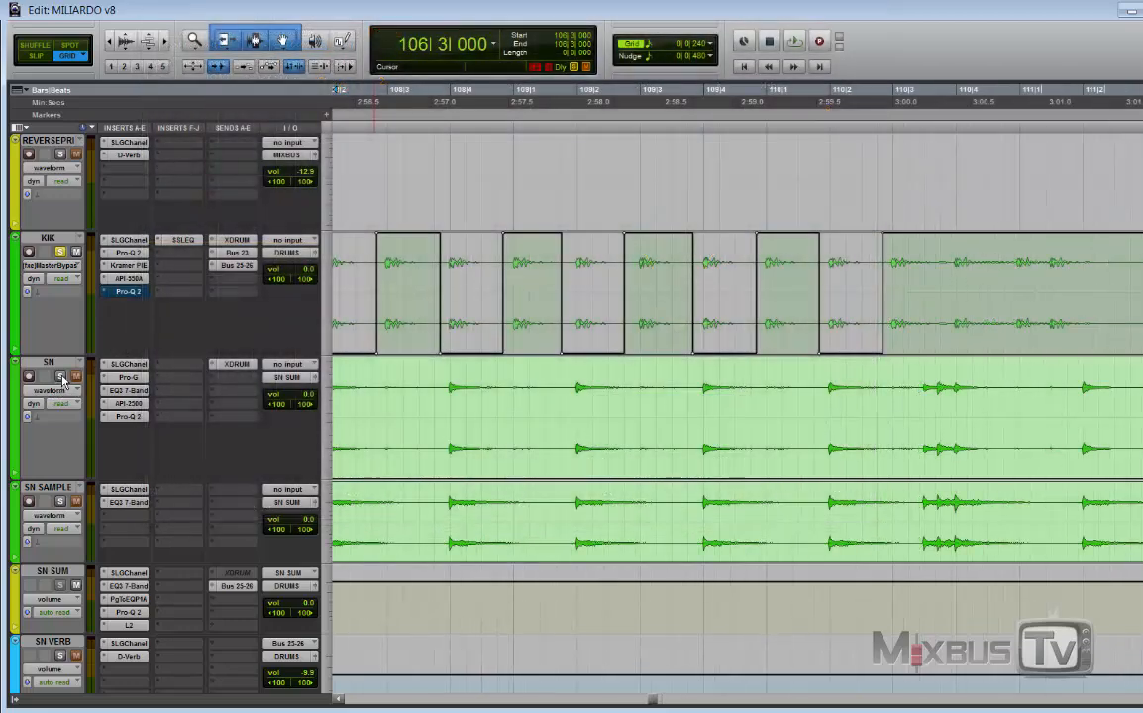
# Make the KIK track's last Pro-Q 2 insert inactive, comparing playback of the soloed kick and snare with and without it.
pyautogui.press('space')
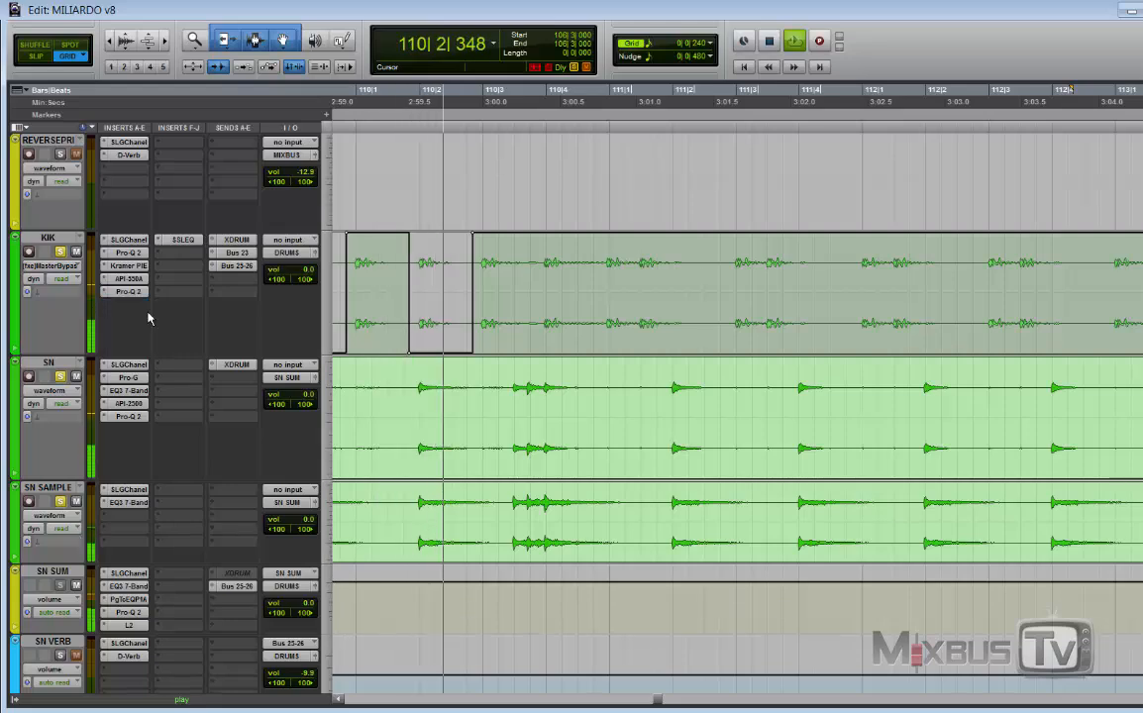
pyautogui.press('space')
pyautogui.rightClick(136, 302)
pyautogui.click(151, 313)
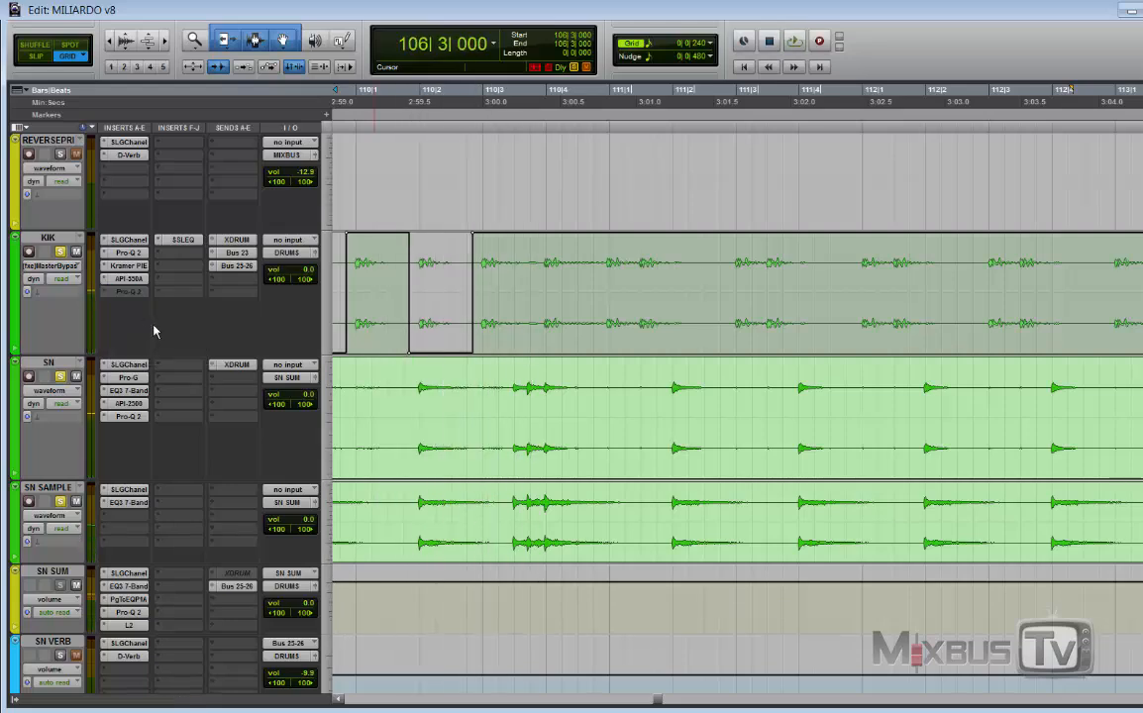
pyautogui.press('space')
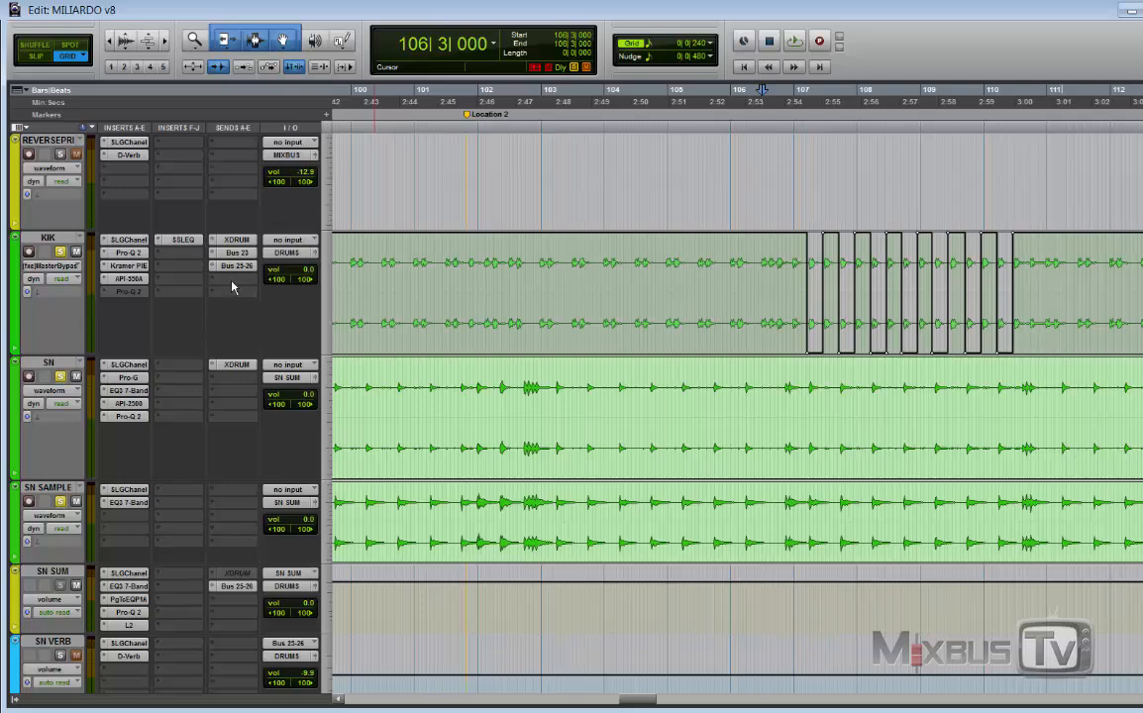
# Open the XDRUM send windows of the KIK and SN tracks.
pyautogui.click(238, 242)
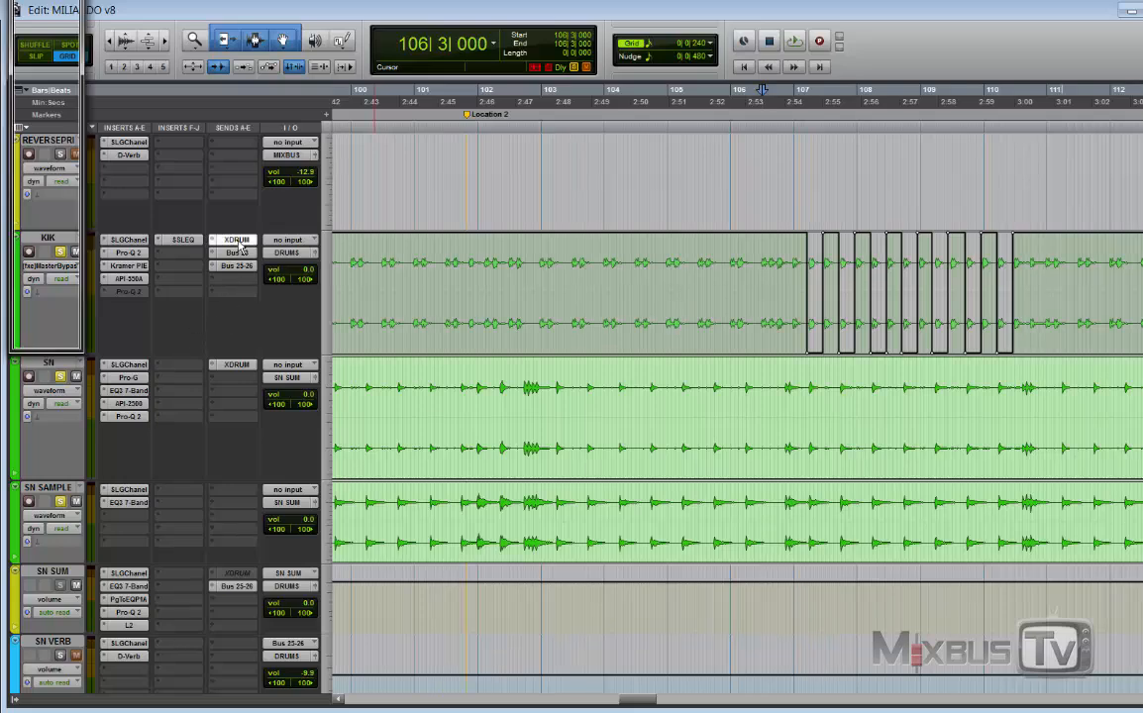
pyautogui.click(238, 366)
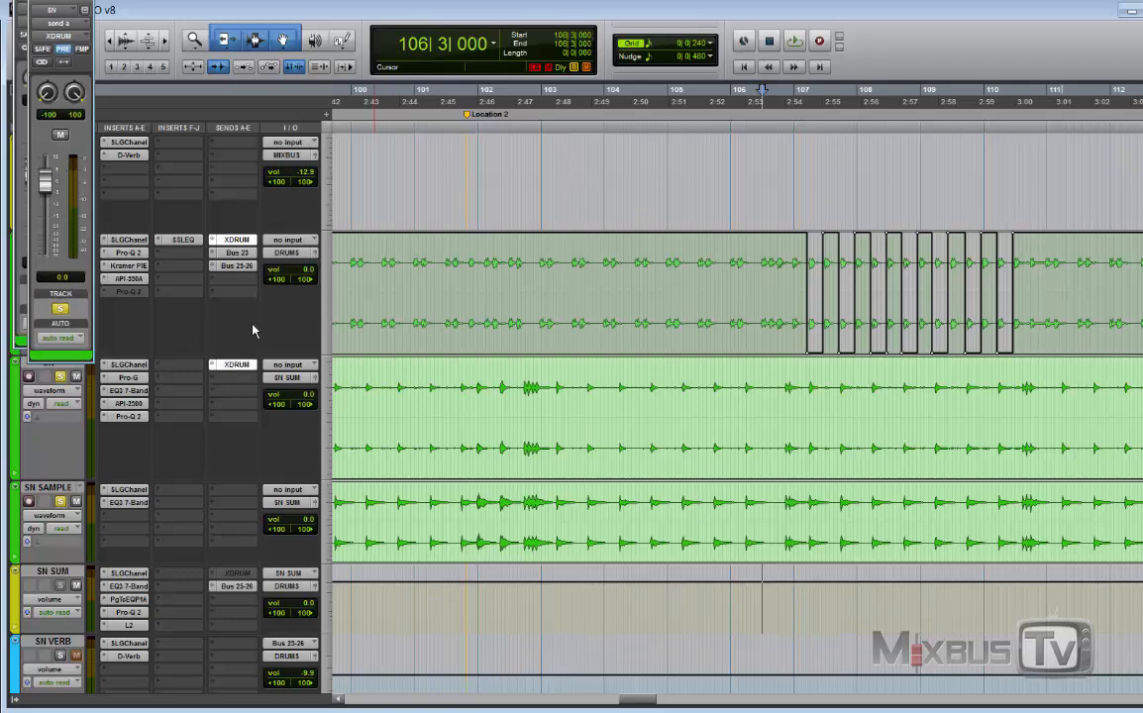
# Take the second F-J insert on the XDRUM track out of bypass and audition the soloed XDRUM track.
pyautogui.scroll(-5, 238, 360)
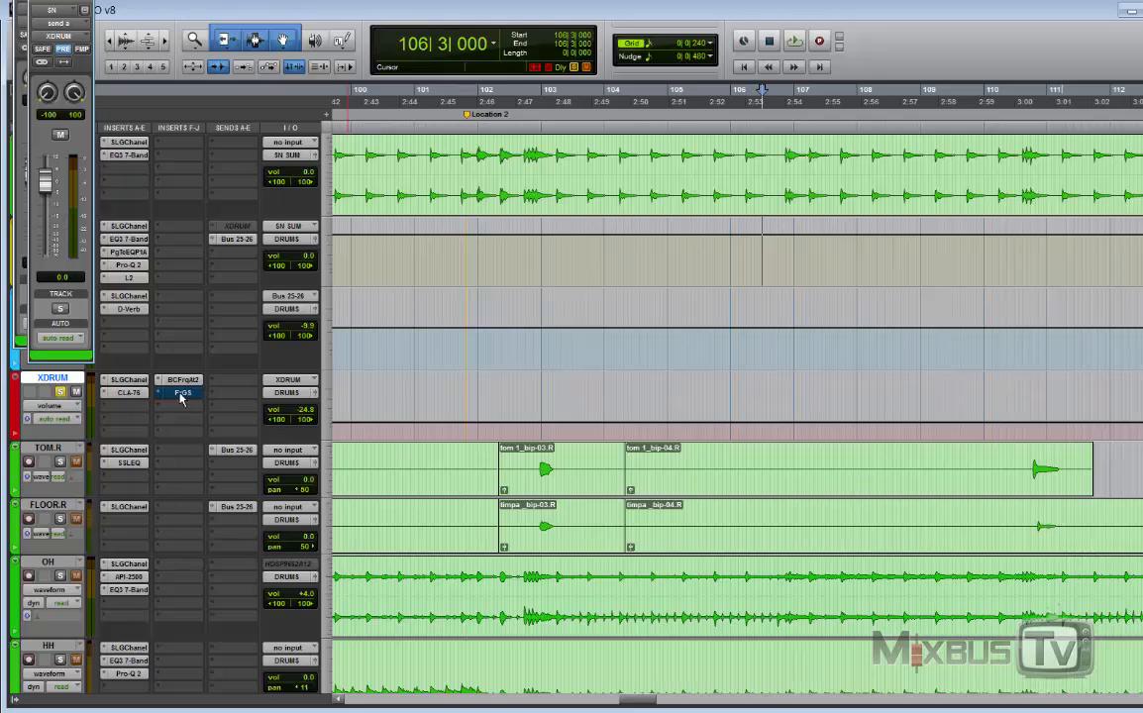
pyautogui.rightClick(181, 396)
pyautogui.click(216, 399)
pyautogui.press('space')
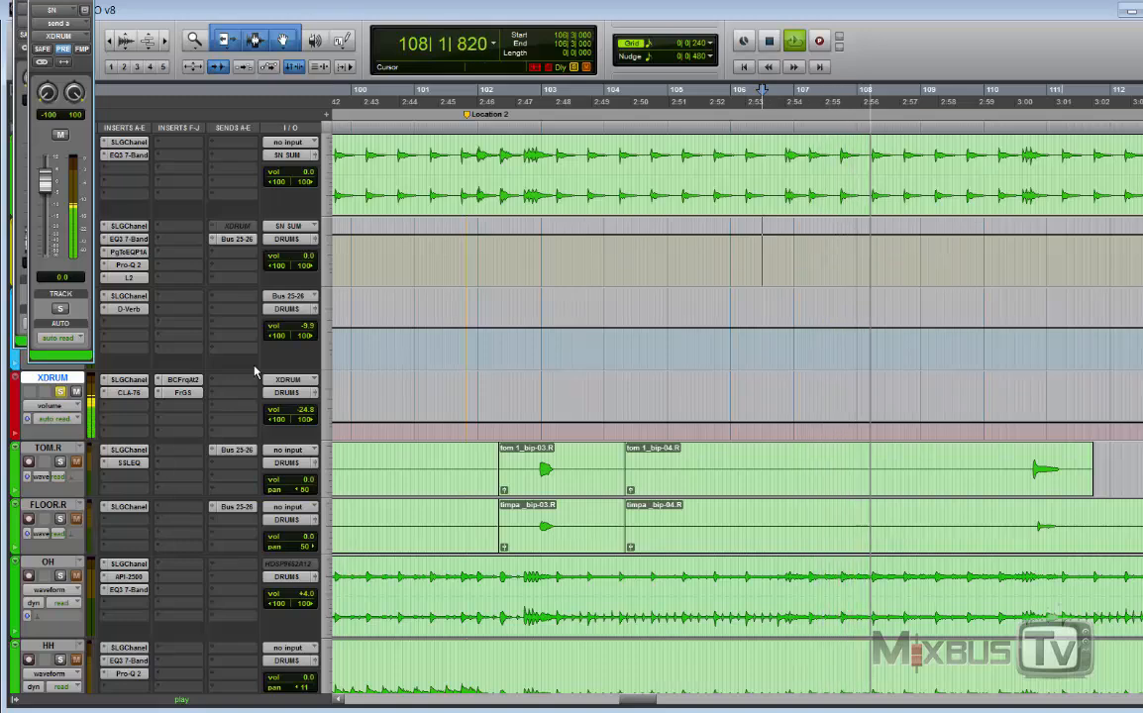
pyautogui.press('space')
# Close the SN send window and move the KIK track's XDRUM send window over the timeline.
pyautogui.click(84, 9)
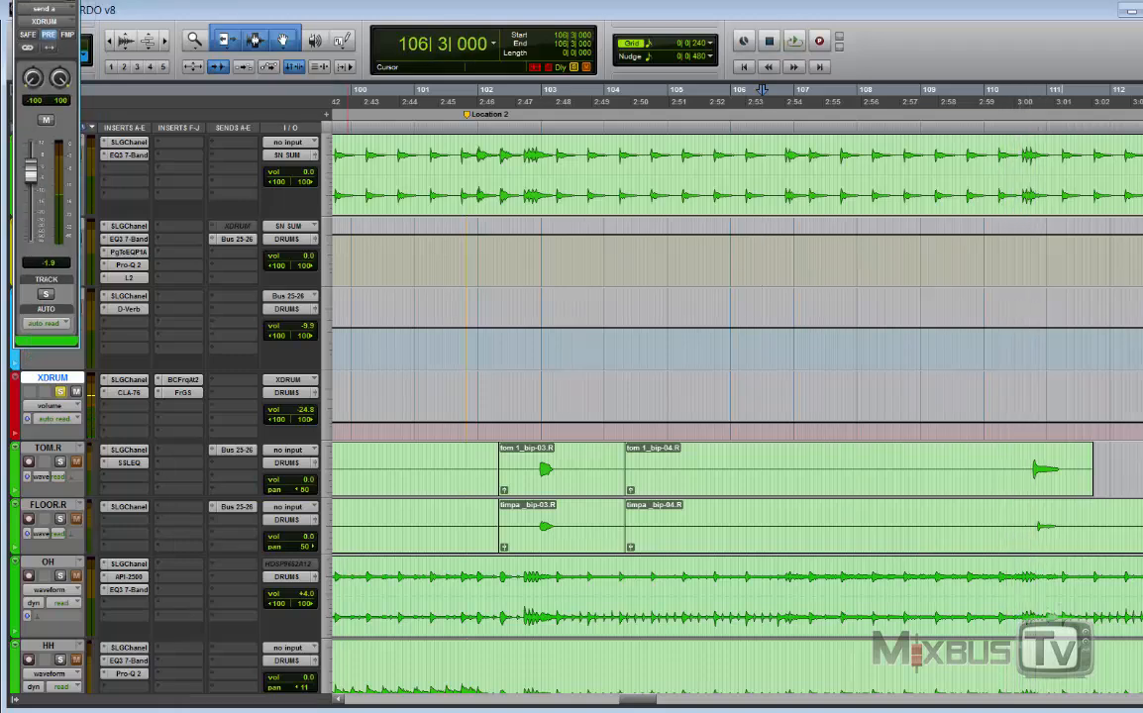
pyautogui.moveTo(41, 0); pyautogui.dragTo(76, 3)
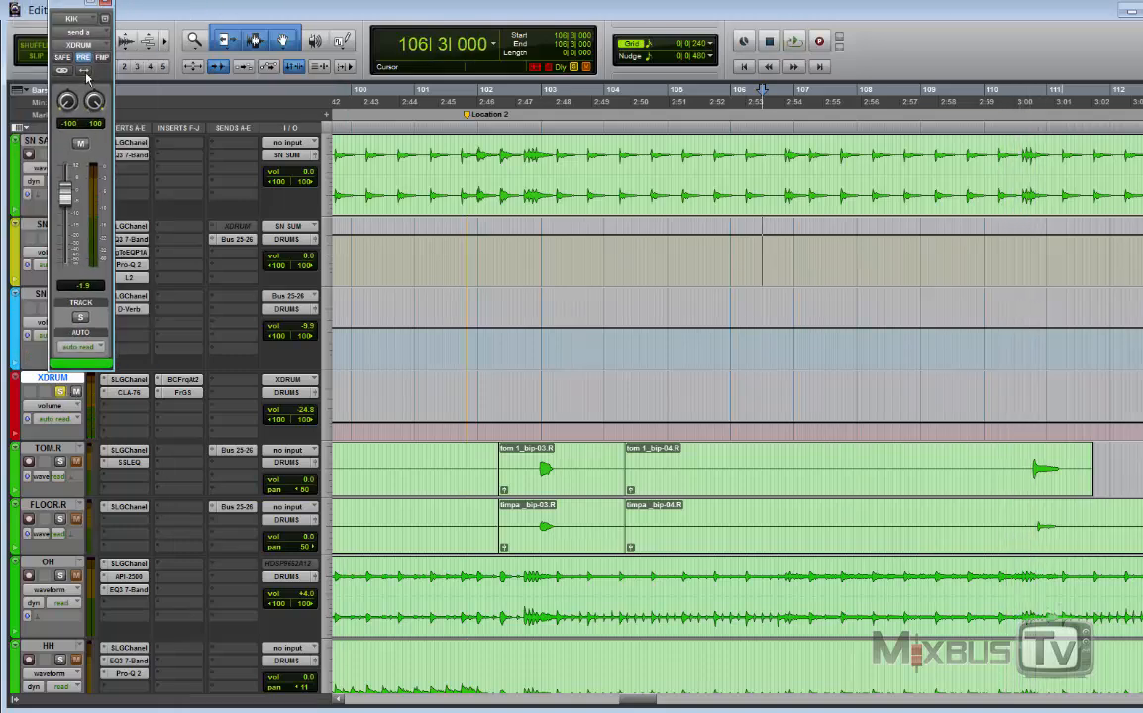
pyautogui.moveTo(83, 16); pyautogui.dragTo(423, 181)
# Show the XDRUM send level automation lane under the KIK track and make the lane taller.
pyautogui.scroll(4, 298, 356)
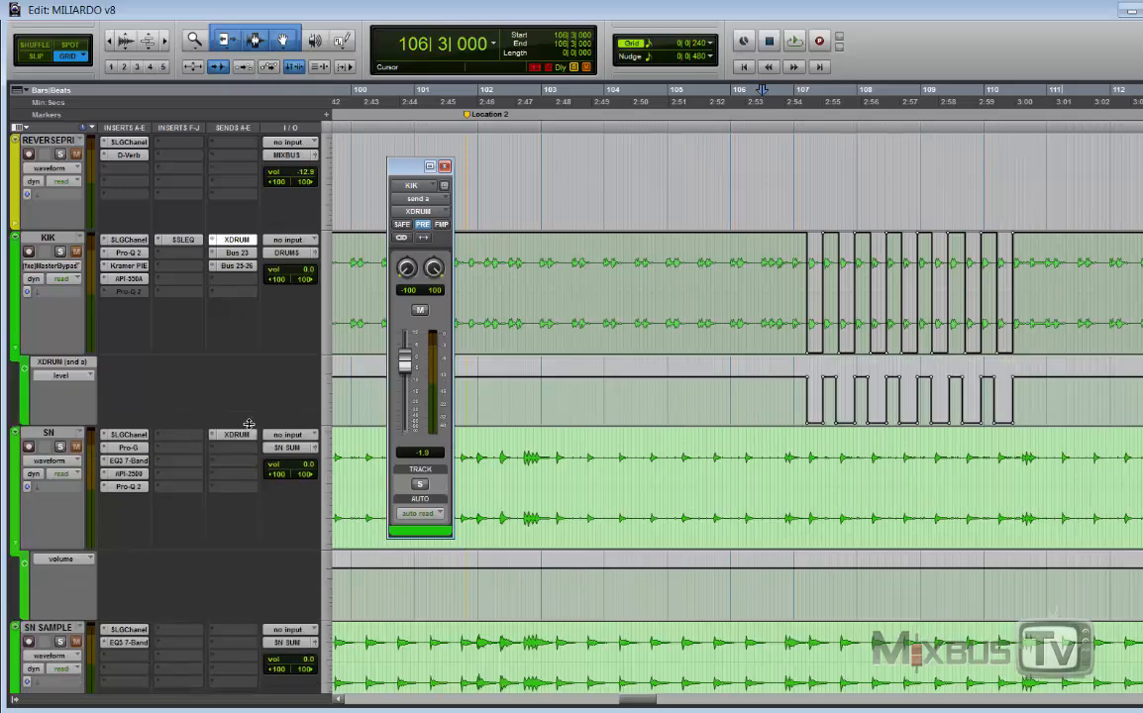
pyautogui.moveTo(248, 426); pyautogui.dragTo(302, 451)
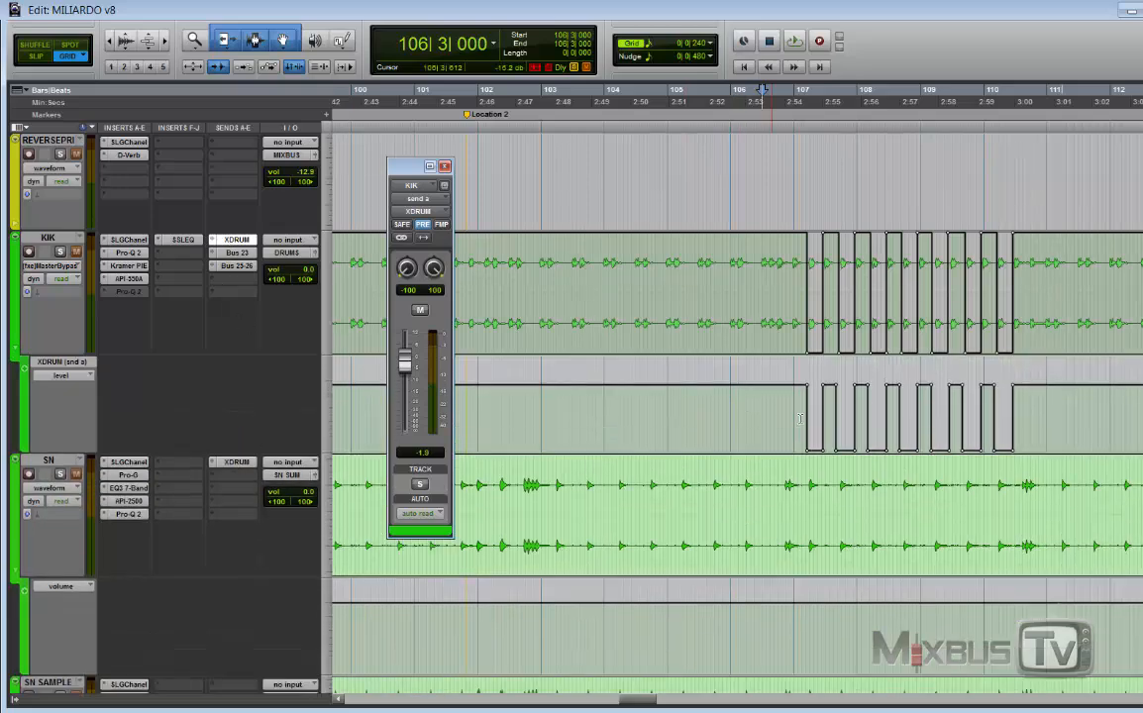
# Examine the automation dips in the KIK track's XDRUM send level lane and audition the passage from 106|1|720 to 111|3|240.
pyautogui.moveTo(799, 411); pyautogui.dragTo(1023, 425)
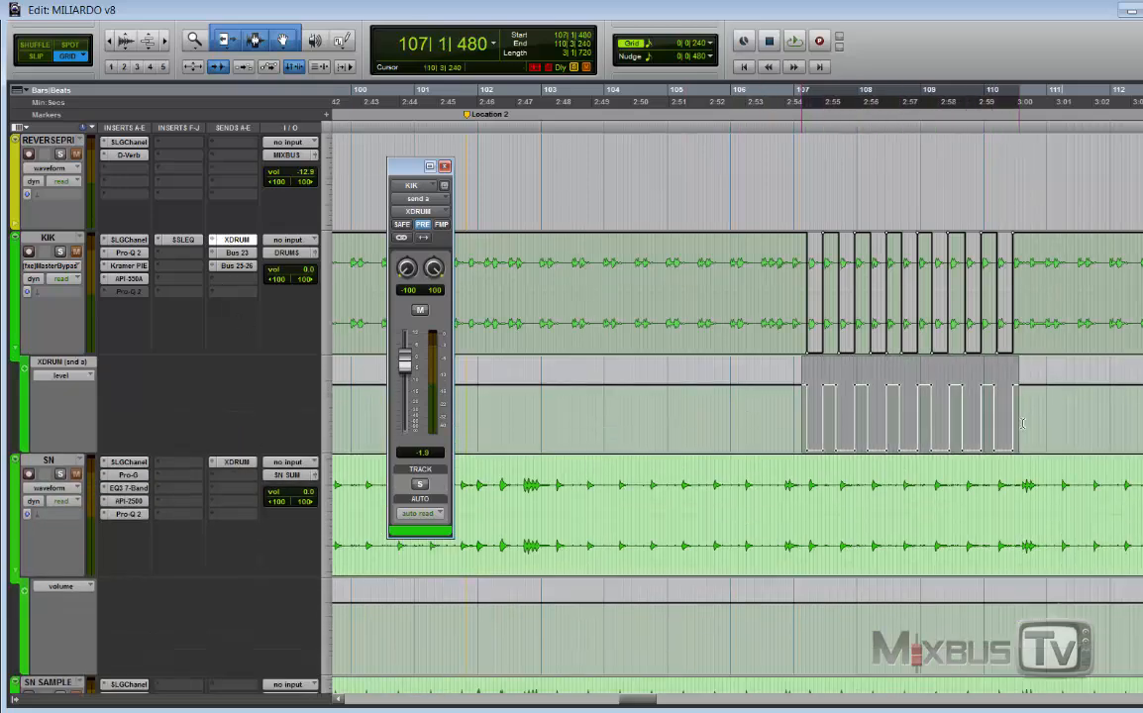
pyautogui.hotkey('ctrl', ']')
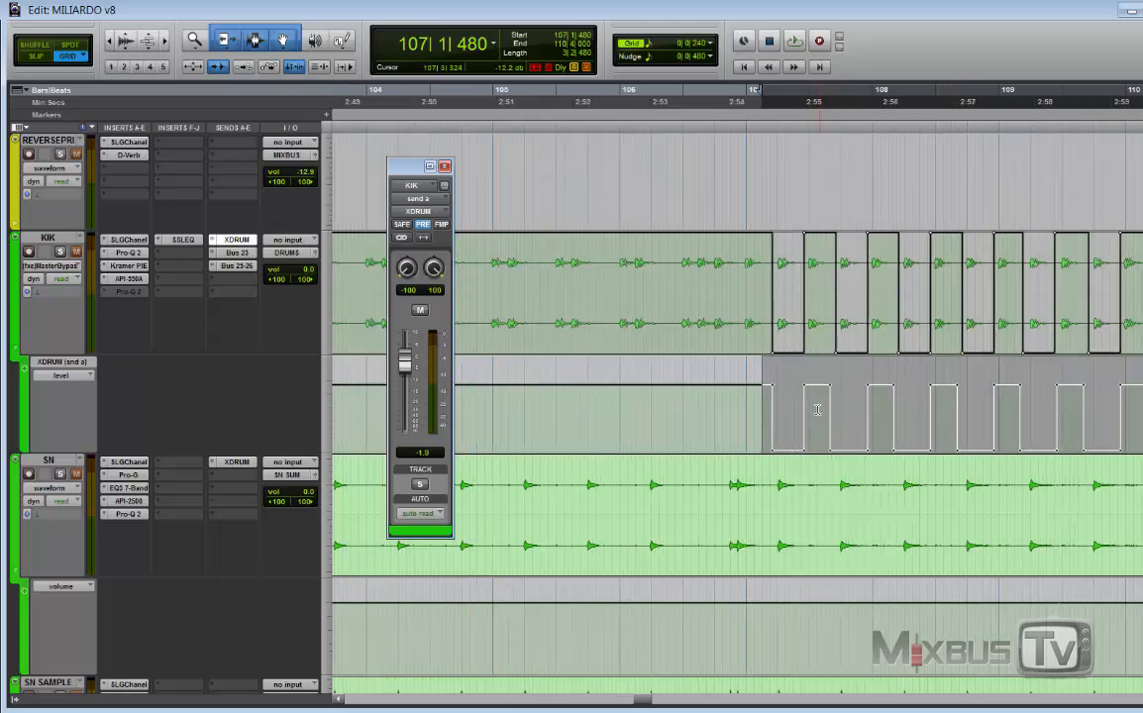
pyautogui.hscroll(3, 817, 410)
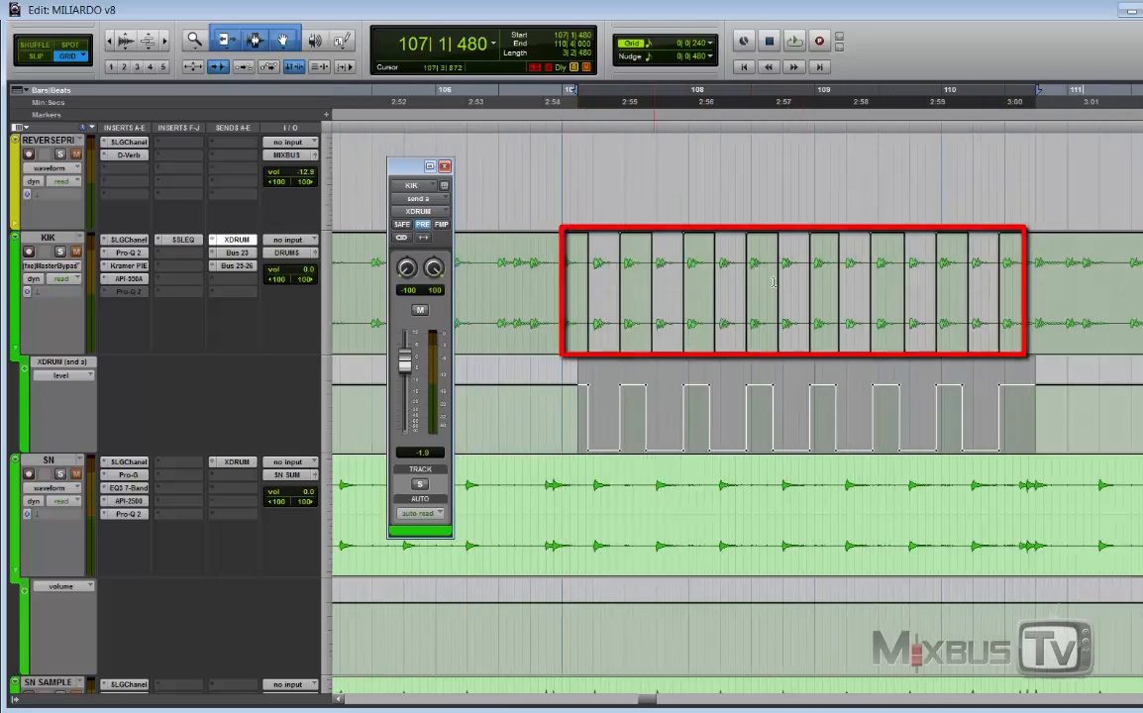
pyautogui.click(576, 403)
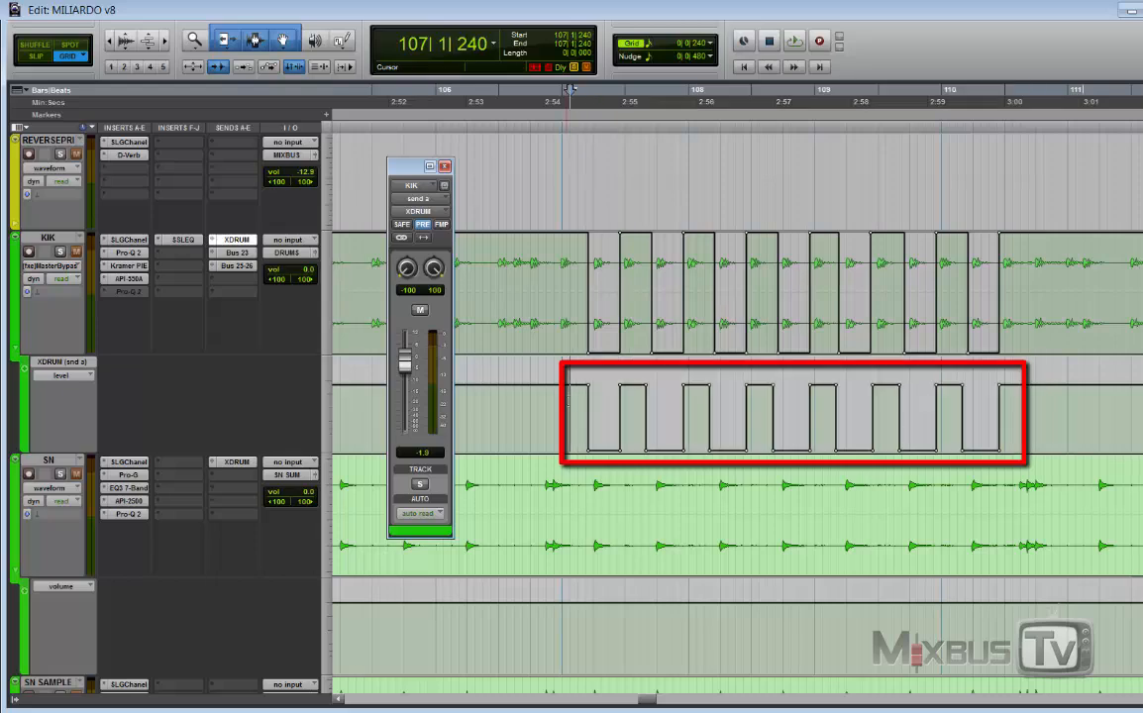
pyautogui.moveTo(569, 401); pyautogui.dragTo(1002, 416)
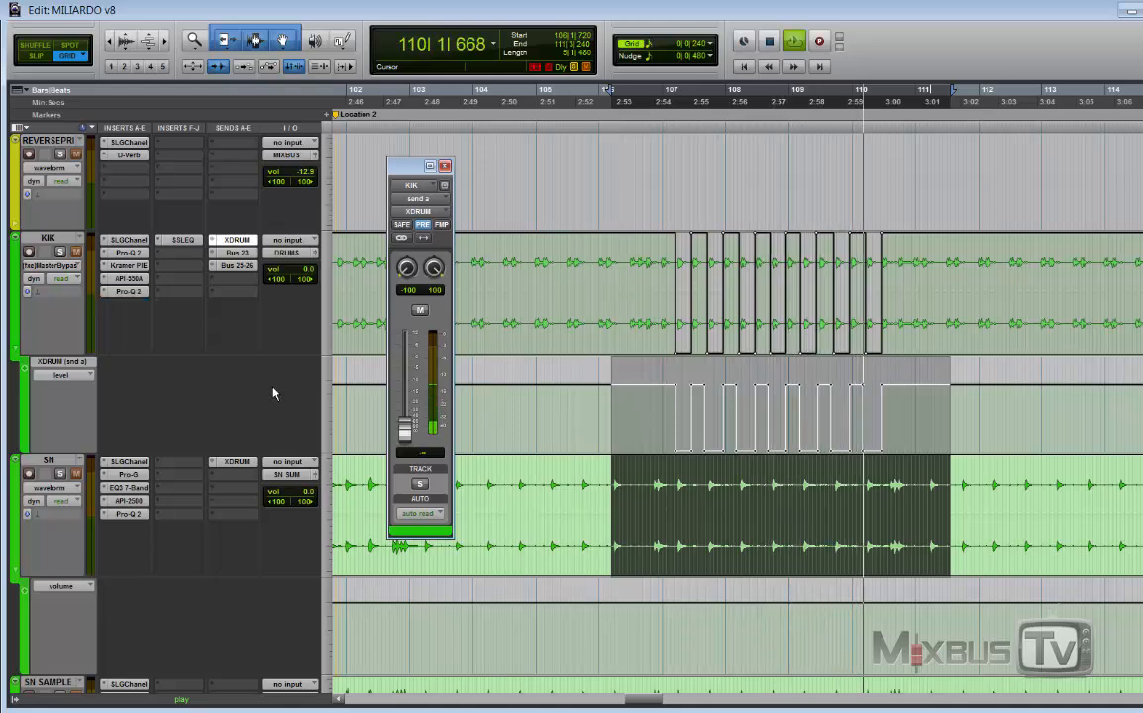
pyautogui.press('space')
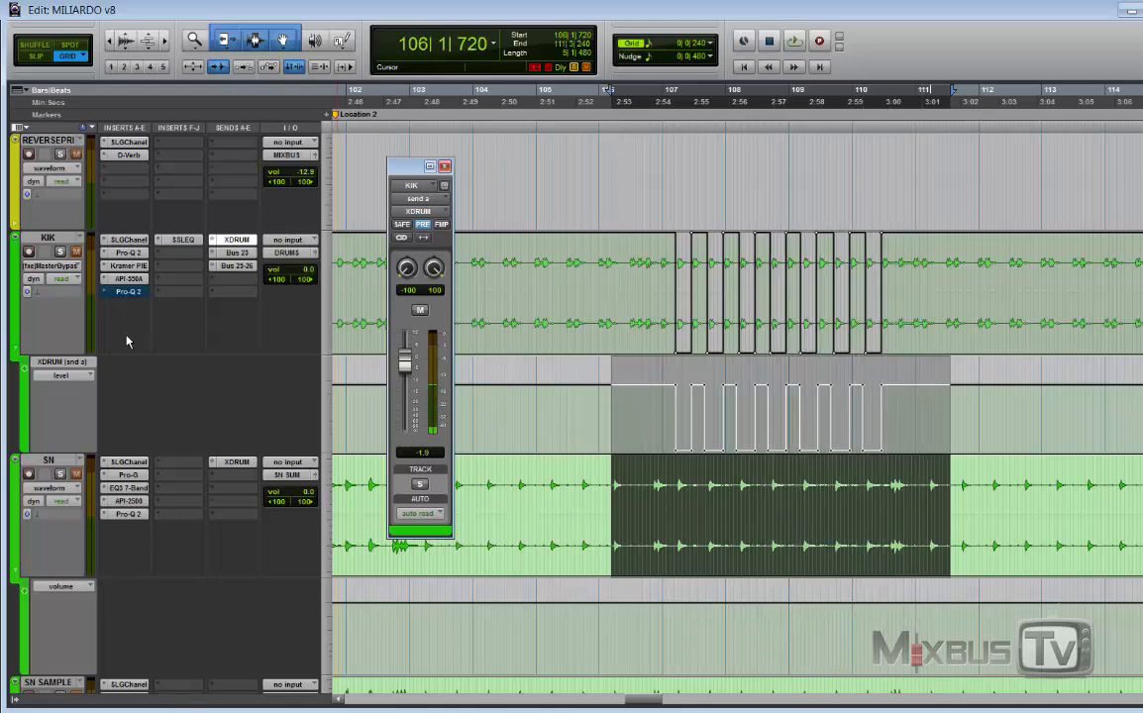
# Turn off automation on the grouped KIK and SN tracks and audition the selected passage without solo.
pyautogui.click(61, 279)
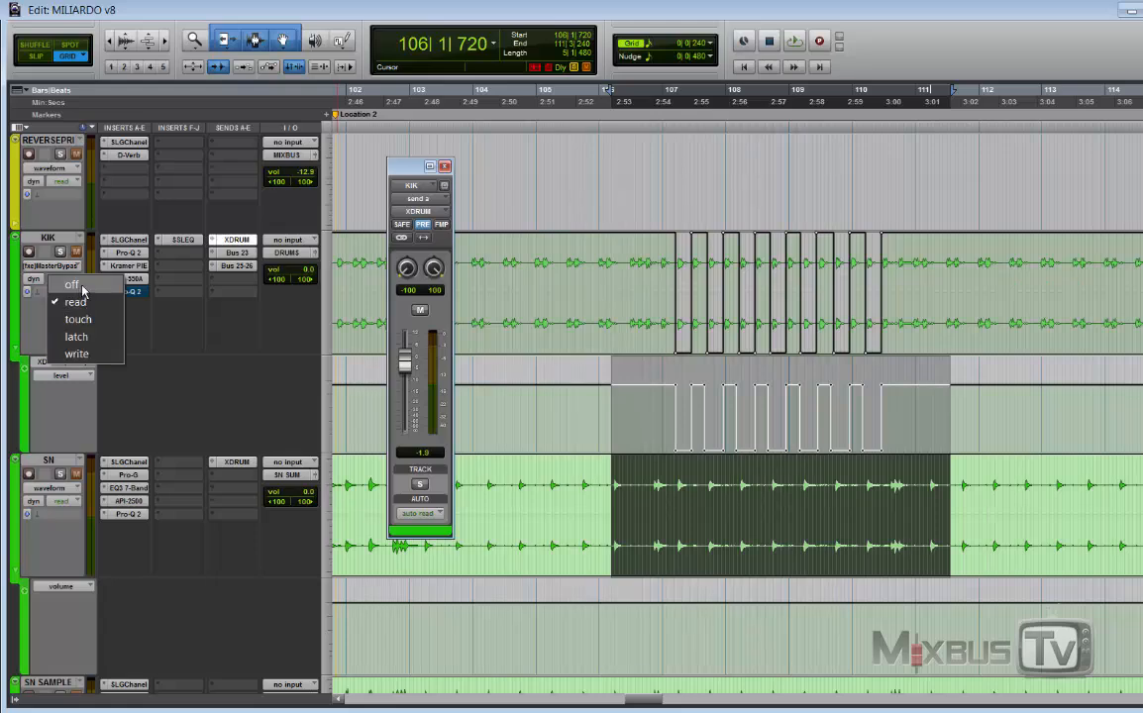
pyautogui.click(72, 285)
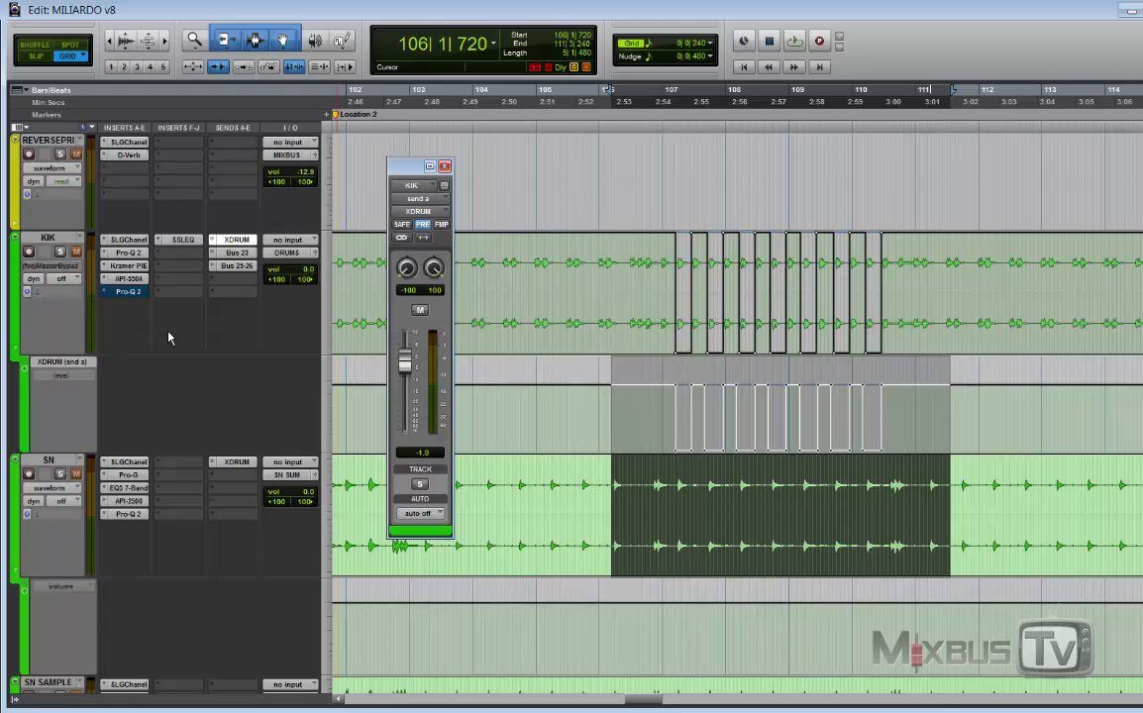
pyautogui.press('space')
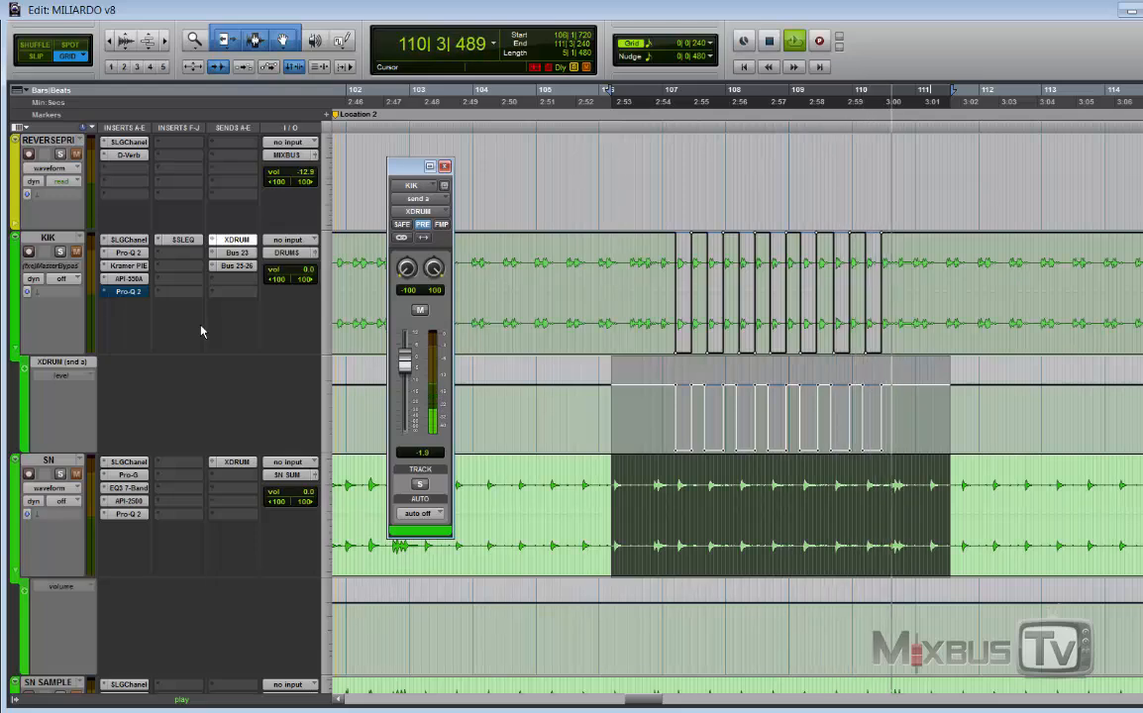
pyautogui.press('space')
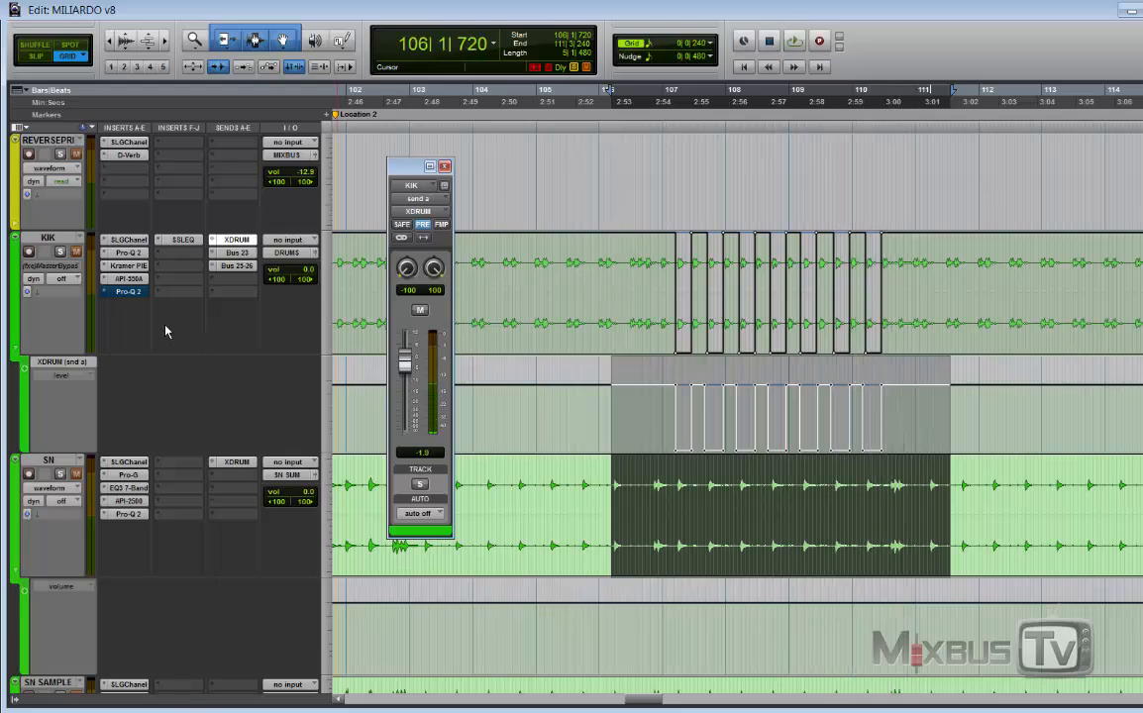
# Set the grouped KIK and SN tracks' automation to read and audition the selected passage with both tracks soloed.
pyautogui.click(62, 280)
pyautogui.click(65, 283)
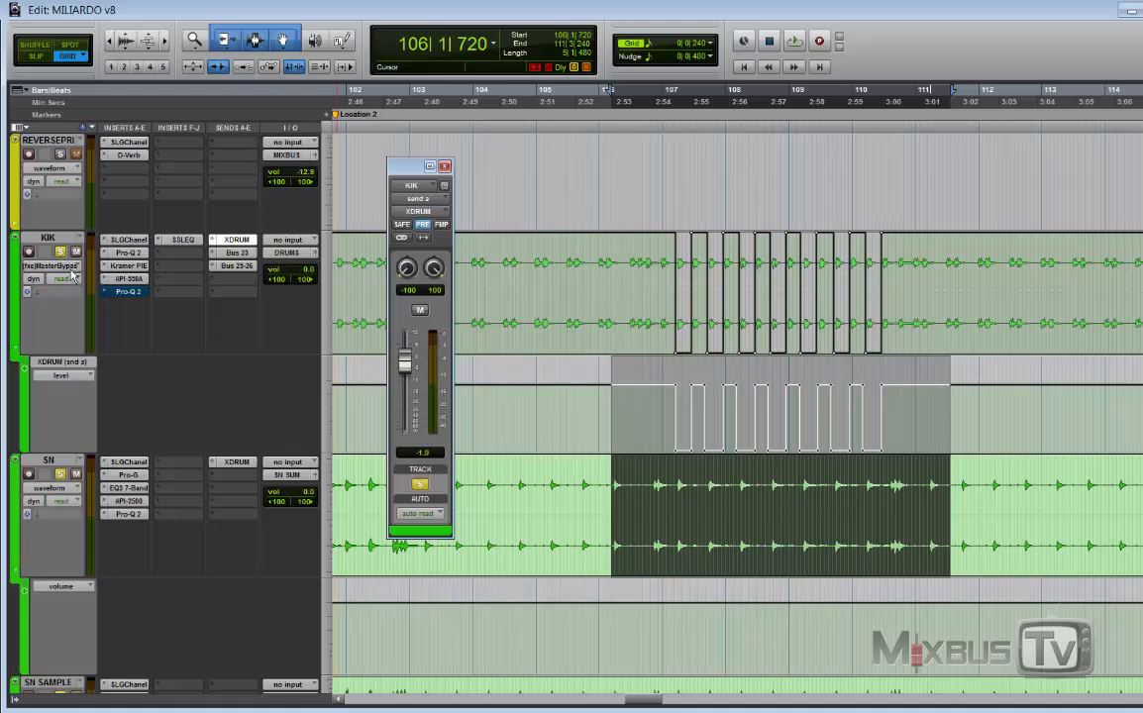
pyautogui.press('space')
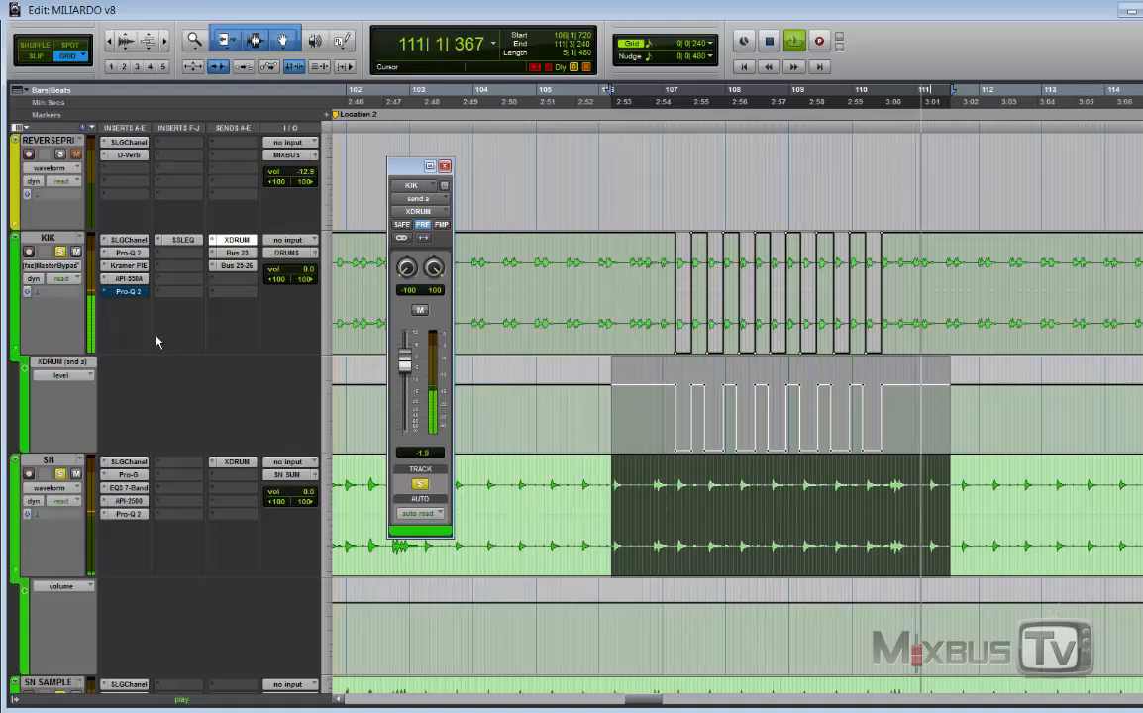
pyautogui.press('space')
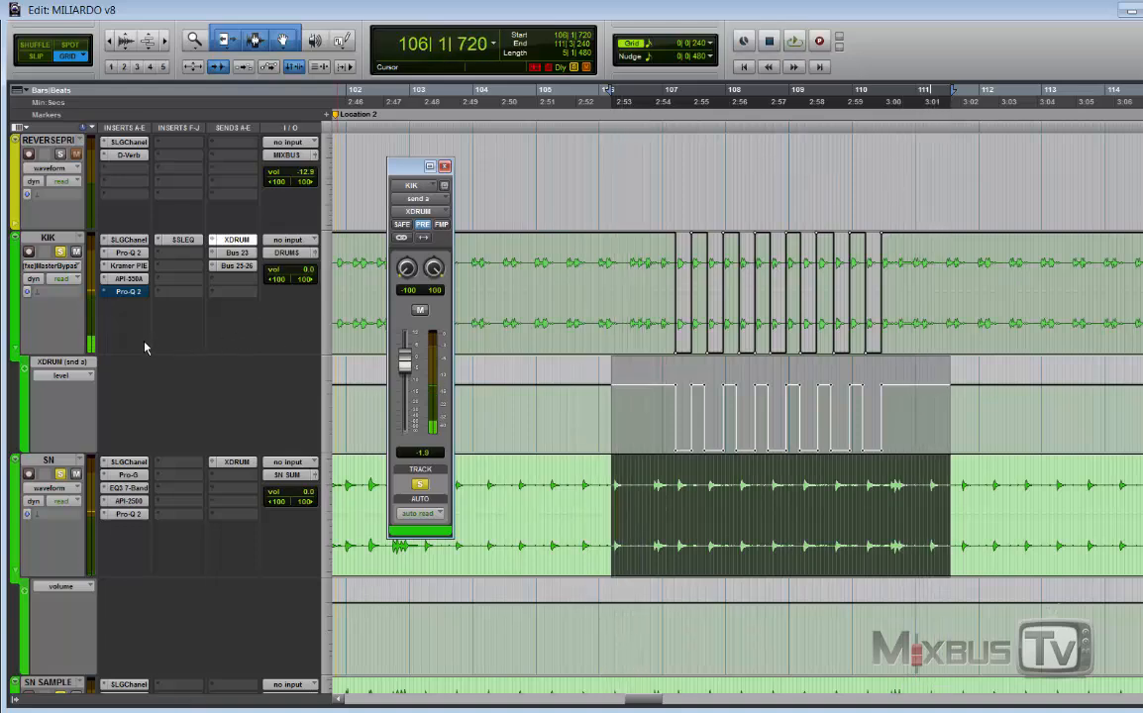
# Switch the soloed KIK and SN tracks' automation off and play the same passage for comparison.
pyautogui.click(63, 279)
pyautogui.click(71, 285)
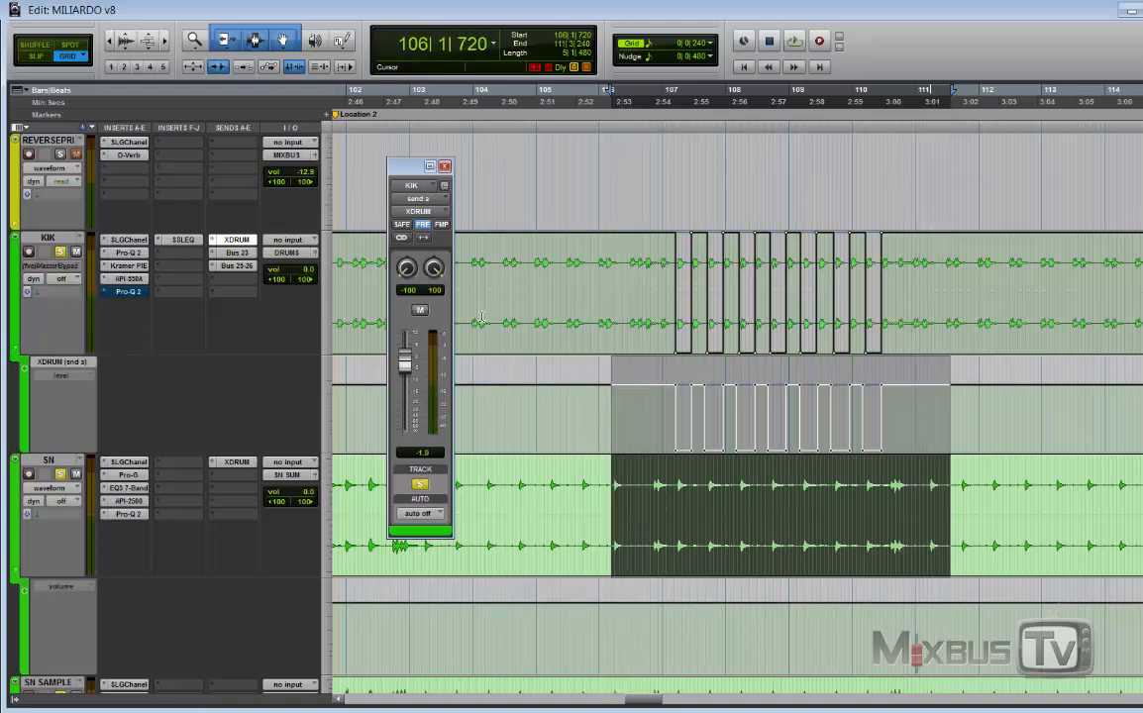
pyautogui.press('space')
# Extend the selection across the KIK track with its start at 105|2|480 and audition it with automation off.
pyautogui.keyDown('shift'); pyautogui.click(564, 270); pyautogui.keyUp('shift')
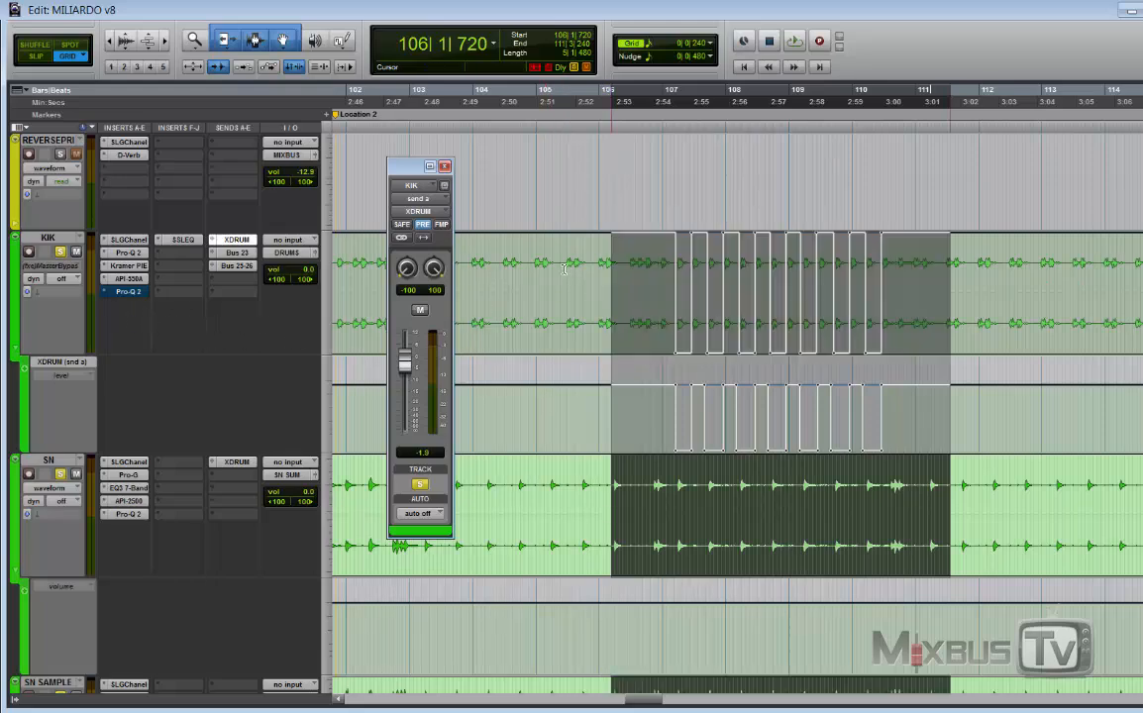
pyautogui.keyDown('shift'); pyautogui.click(561, 268); pyautogui.keyUp('shift')
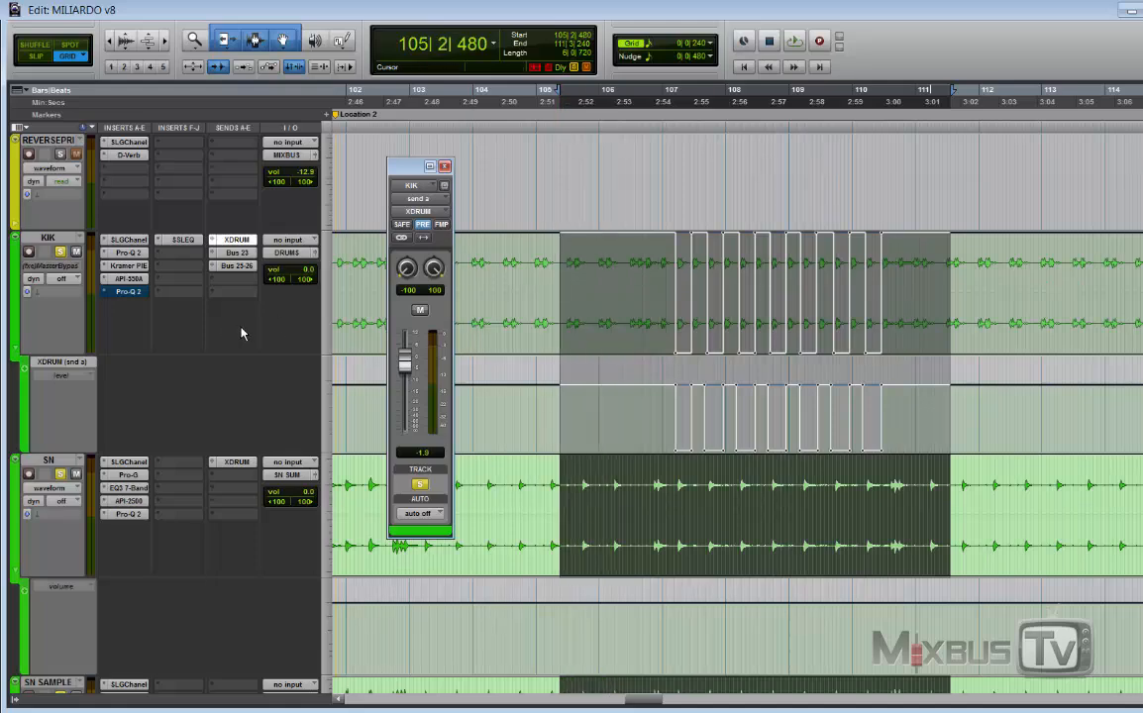
pyautogui.press('space')
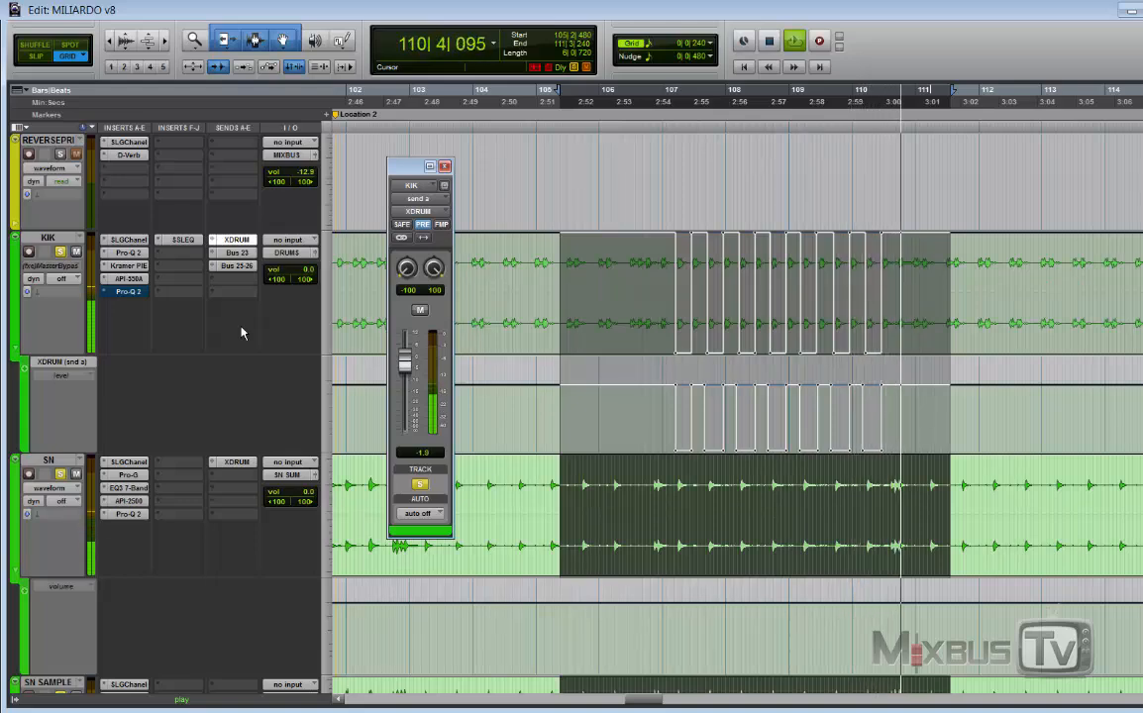
pyautogui.press('space')
# Set the soloed KIK and SN tracks' automation to read and audition the passage from 105|2|480.
pyautogui.click(62, 283)
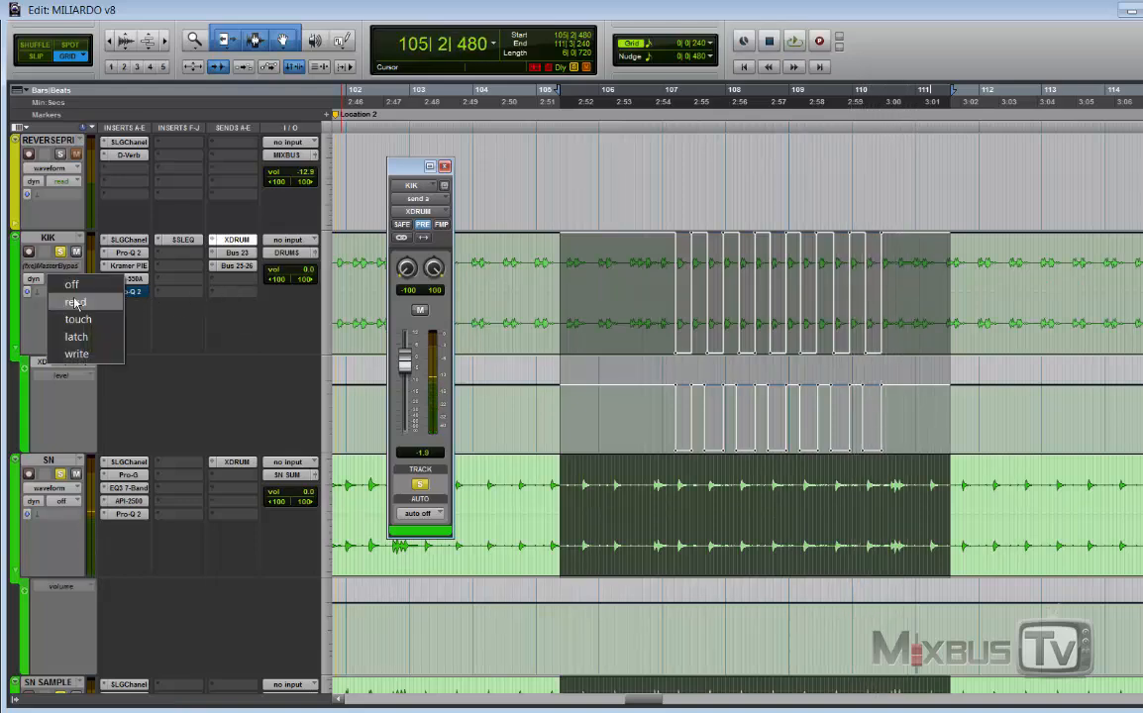
pyautogui.click(69, 297)
pyautogui.press('space')
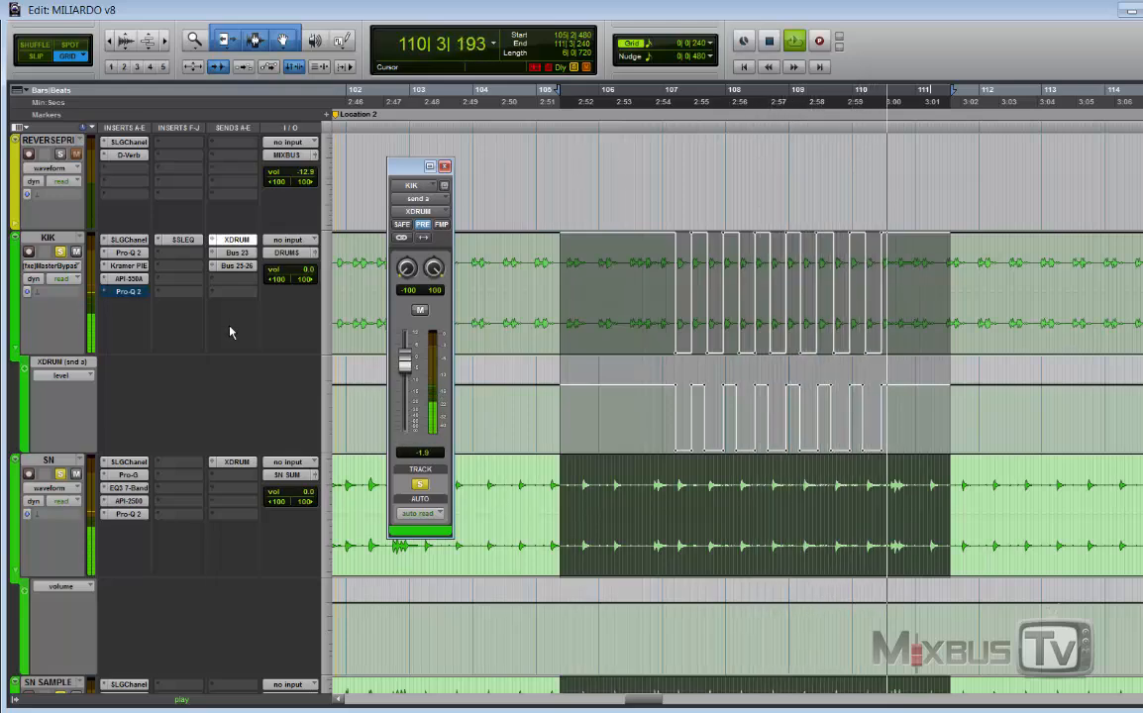
pyautogui.press('space')
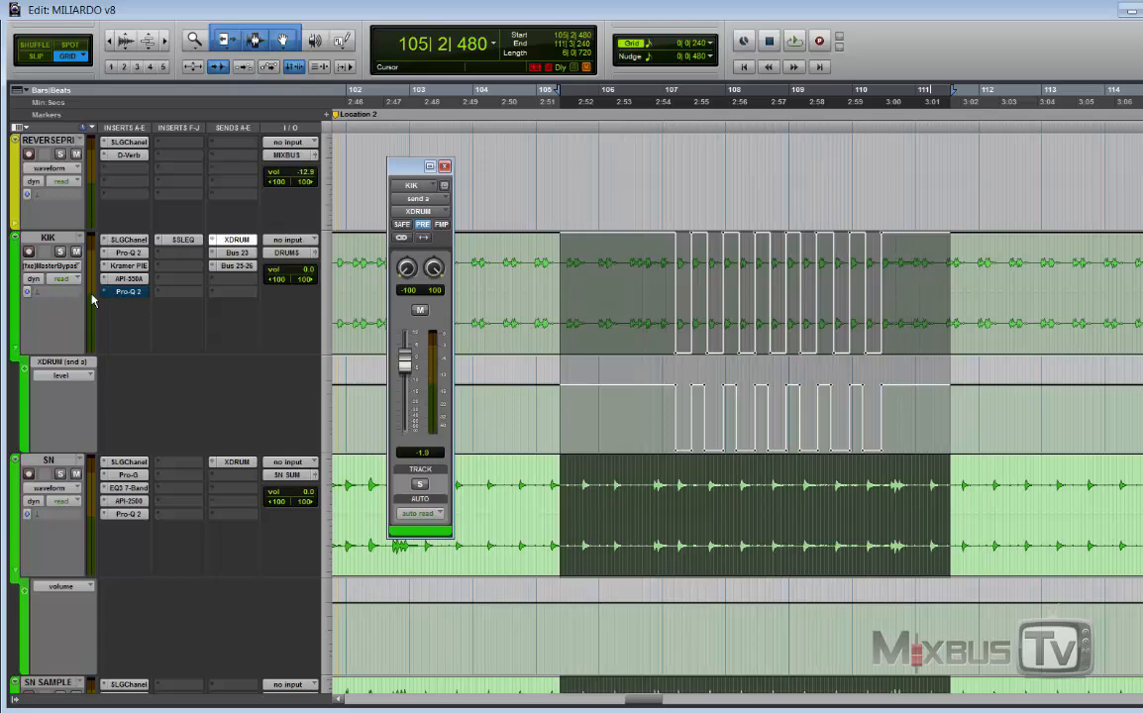
# Compare the unsoloed passage from 105|2|480 with the KIK and SN automation in read and with it off.
pyautogui.press('space')
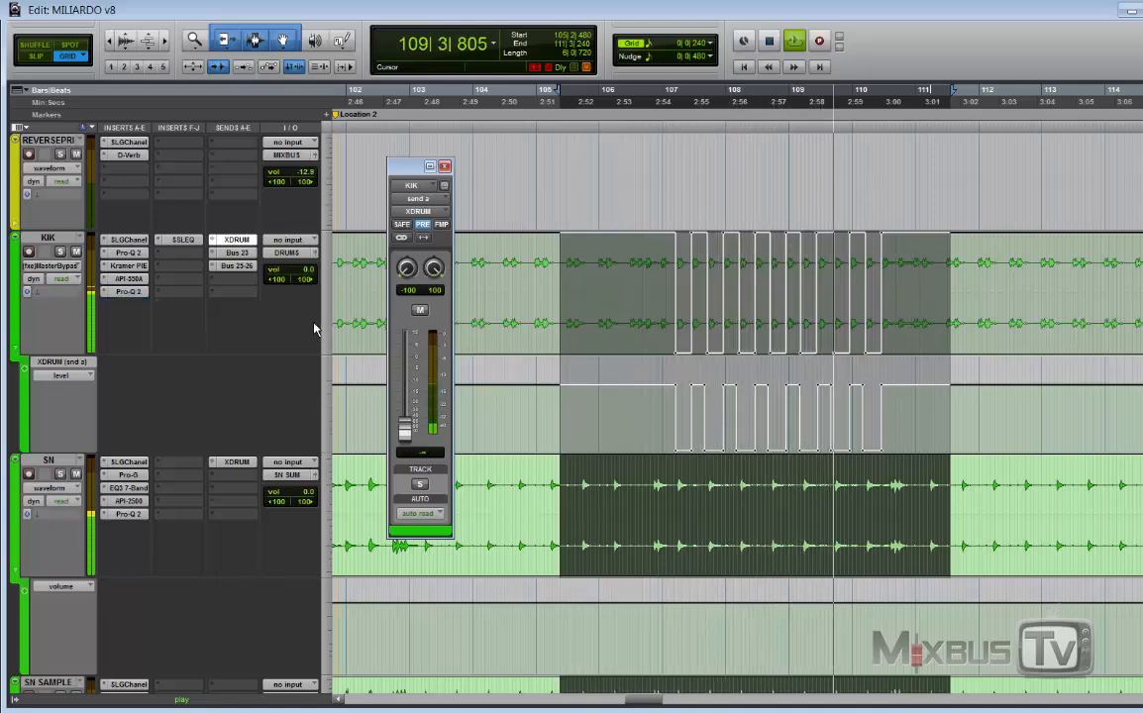
pyautogui.press('space')
pyautogui.click(62, 278)
pyautogui.click(74, 294)
pyautogui.press('space')
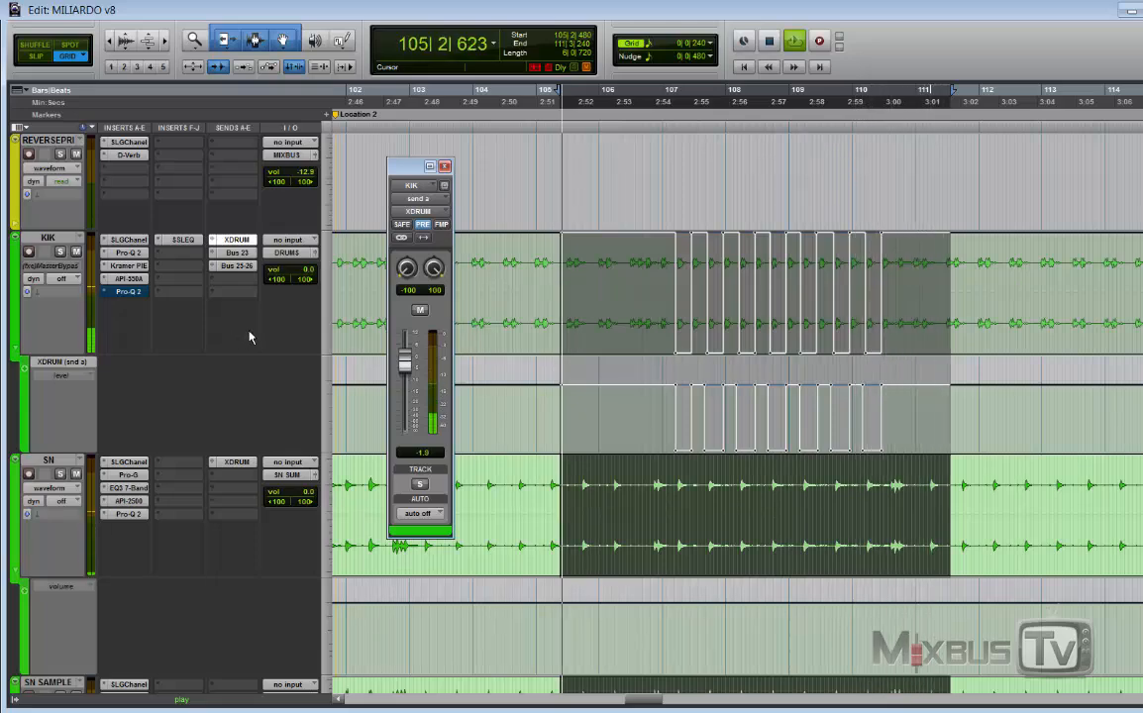
pyautogui.press('space')
# Select 103|4|720 to 114|2|720 on the KIK track and audition this longer passage with automation off.
pyautogui.moveTo(467, 275); pyautogui.dragTo(1136, 289)
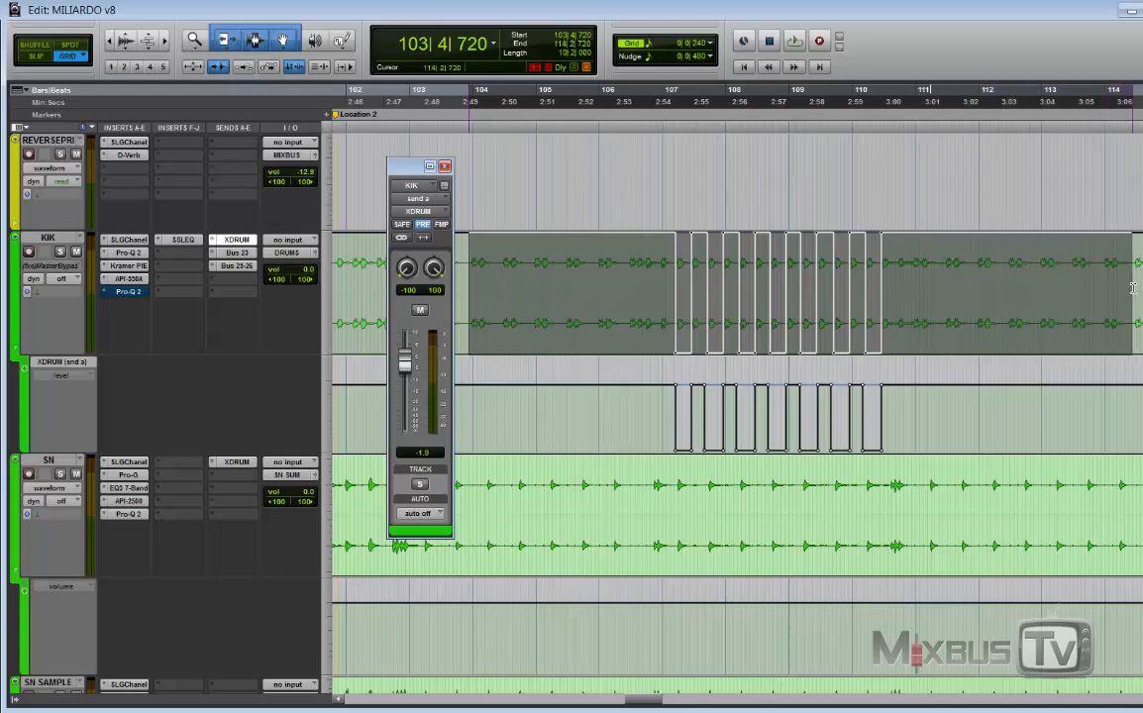
pyautogui.press('space')
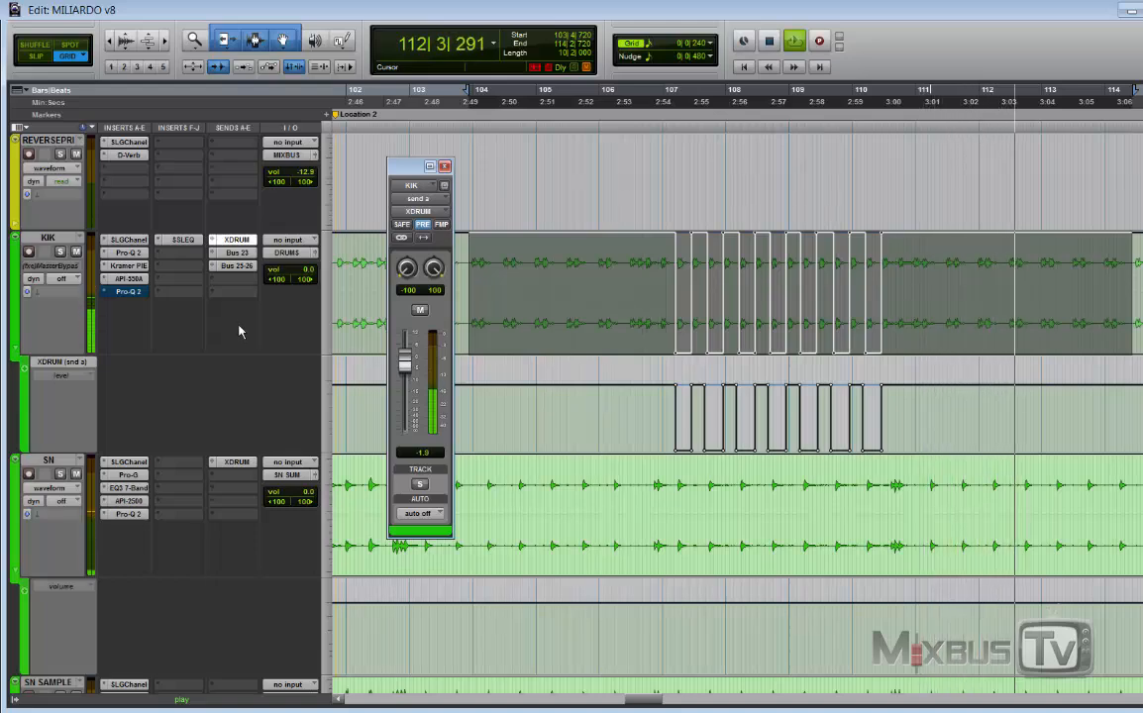
pyautogui.press('space')
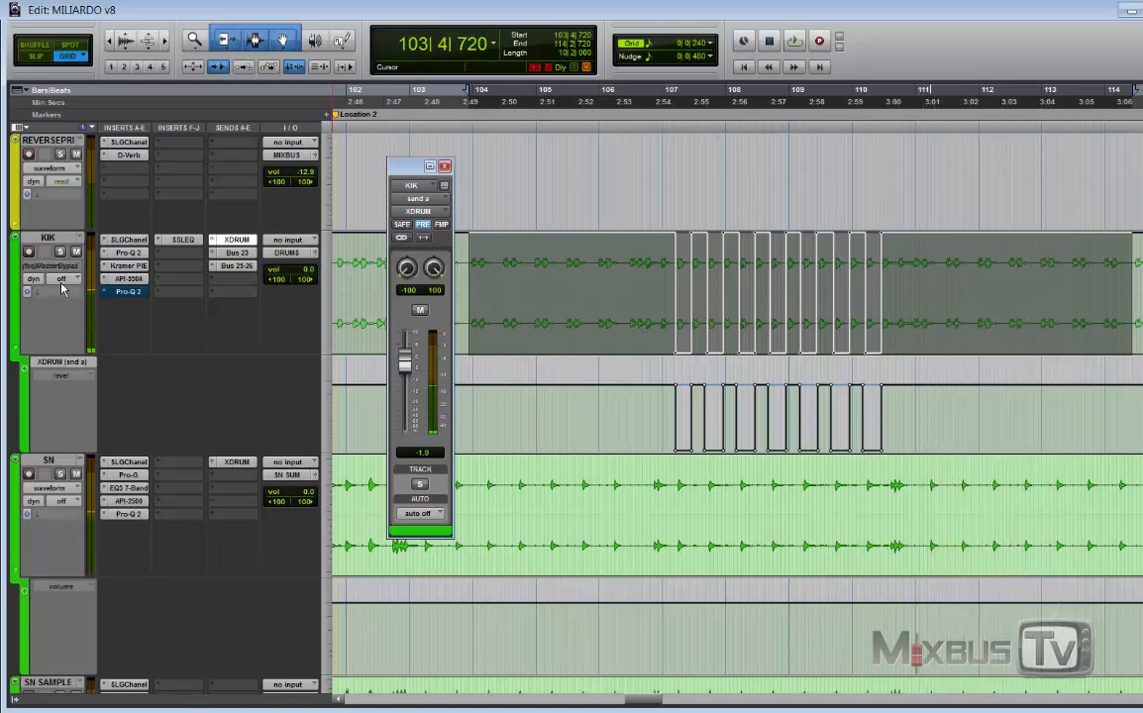
# Set the grouped KIK and SN tracks' automation to read and audition the passage from 103|4|720.
pyautogui.click(62, 279)
pyautogui.click(62, 298)
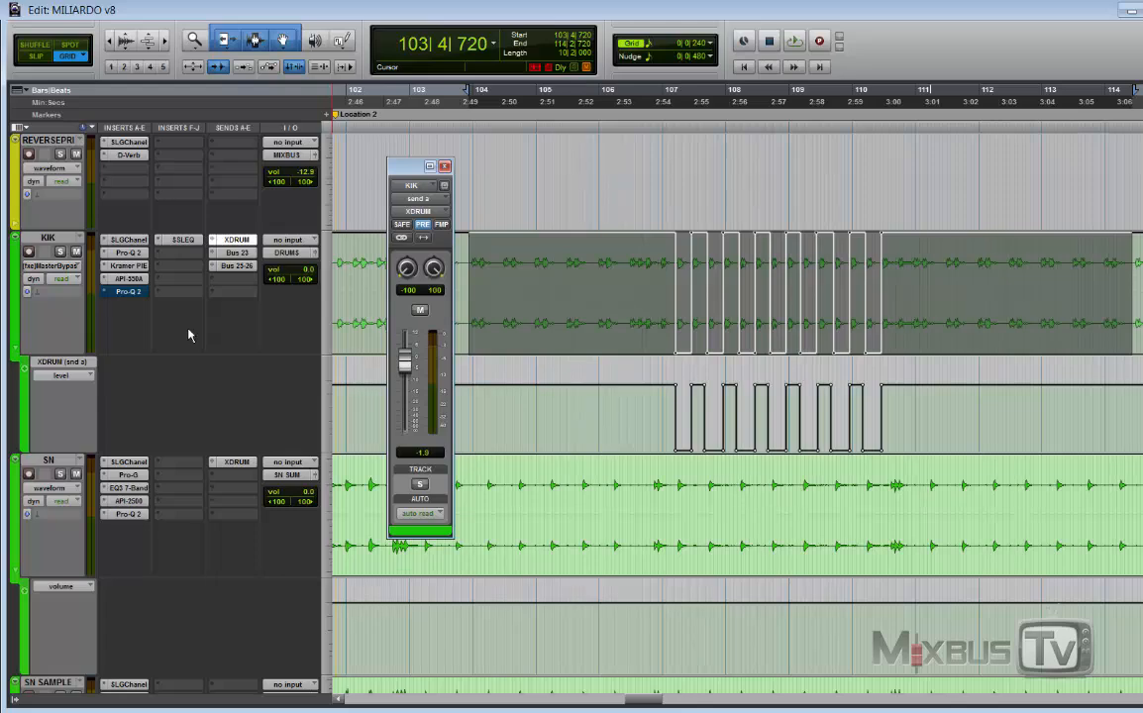
pyautogui.press('space')
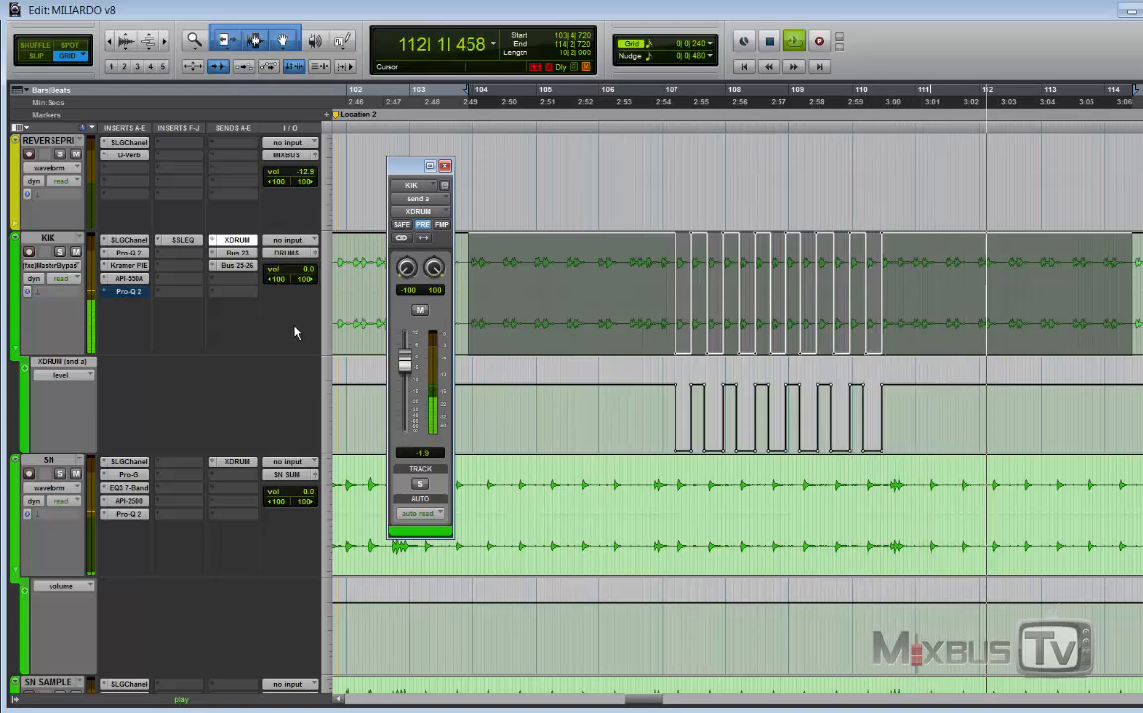
pyautogui.press('space')
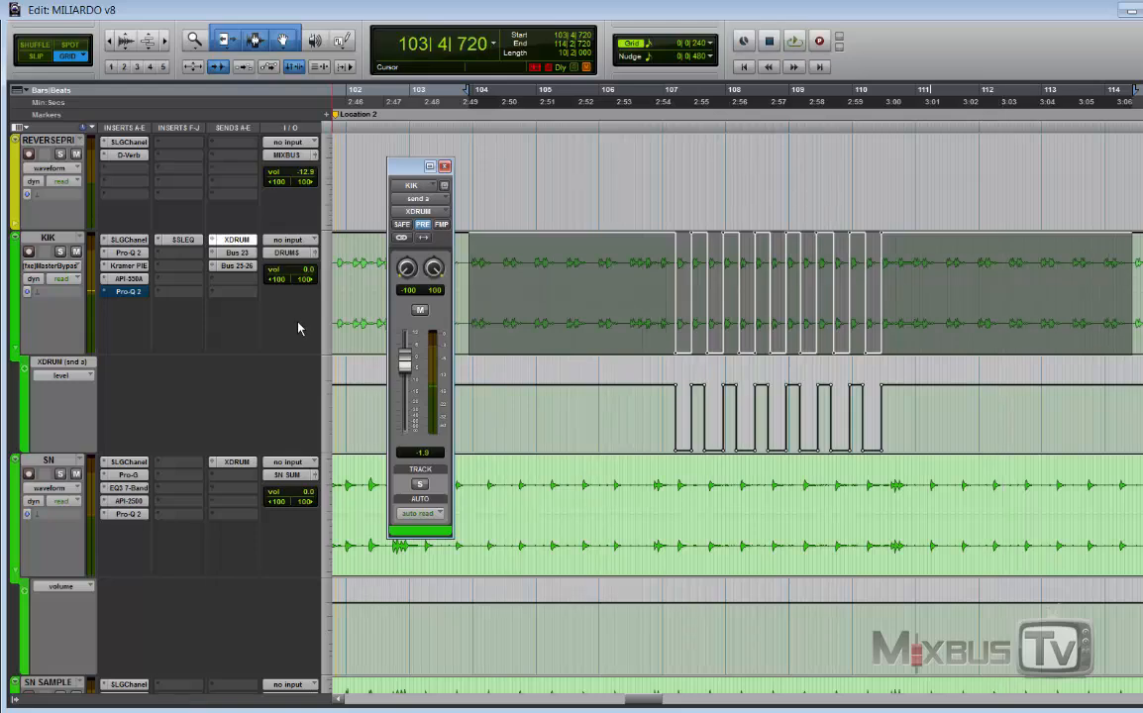